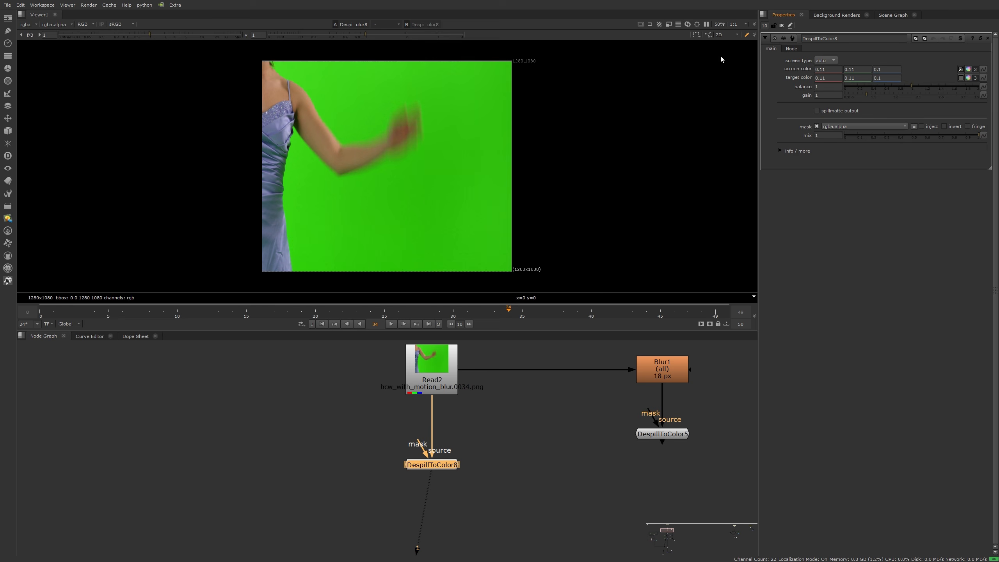
Step: In DespillToColor8, sample the green backdrop as screen colour and the shoulder skin as target colour
{"action": "left_click", "coordinate": [314, 86], "text": "ctrl"}
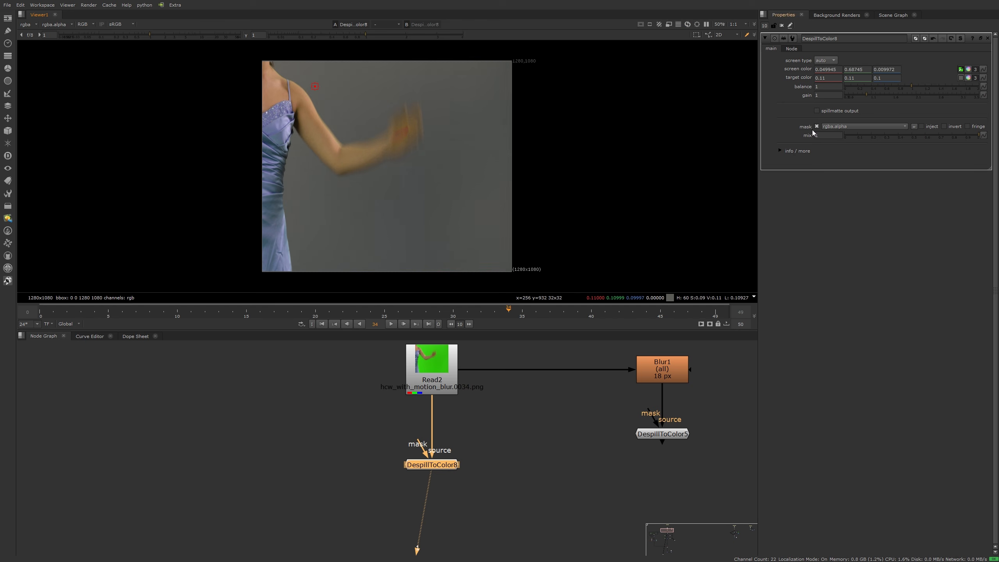
{"action": "left_click", "coordinate": [961, 77]}
{"action": "scroll", "coordinate": [289, 83], "scroll_direction": "up", "scroll_amount": 4}
{"action": "left_click", "coordinate": [316, 108], "text": "ctrl"}
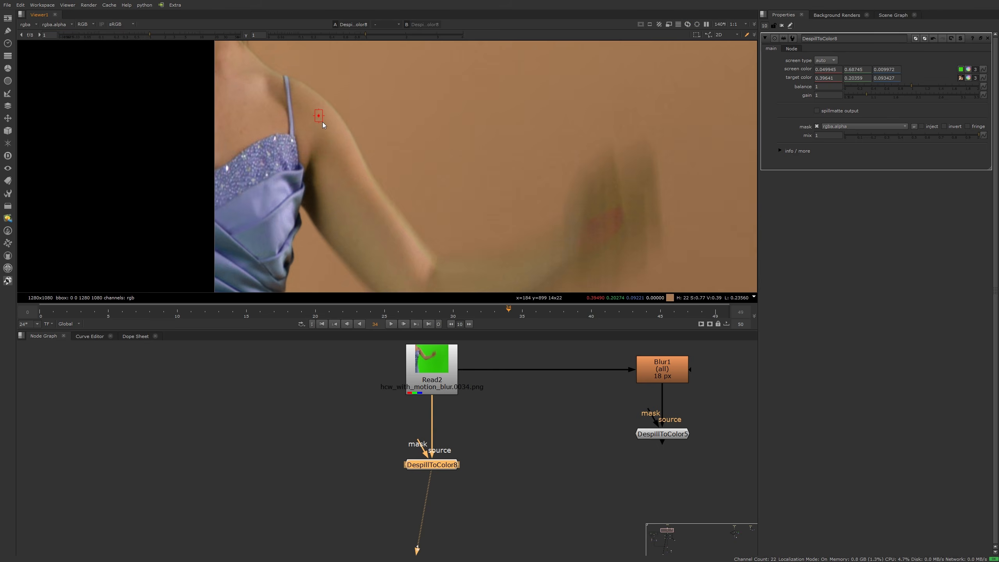
{"action": "scroll", "coordinate": [322, 103], "scroll_direction": "up", "scroll_amount": 6}
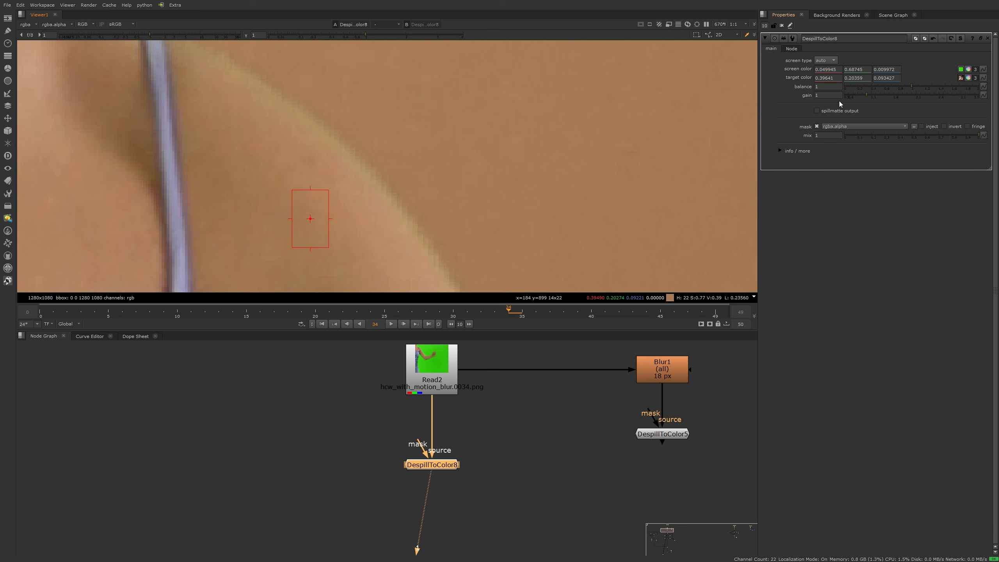
Step: Raise DespillToColor8's gain to 1.08, then select the blurred DespillToColor5 node
{"action": "mouse_move", "coordinate": [868, 95]}
{"action": "left_mouse_down"}
{"action": "mouse_move", "coordinate": [859, 100]}
{"action": "mouse_move", "coordinate": [870, 100]}
{"action": "left_mouse_up"}
{"action": "middle_click_drag", "start_coordinate": [589, 476], "coordinate": [421, 467]}
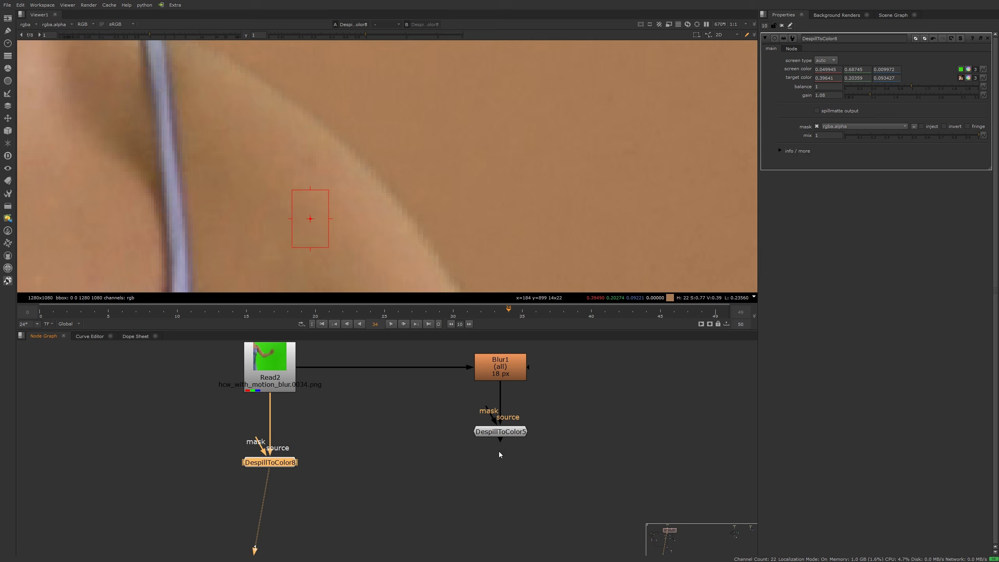
{"action": "left_click", "coordinate": [504, 432]}
Step: View DespillToColor5's output and open its settings, framing the blurred arm
{"action": "key", "text": "1"}
{"action": "double_click", "coordinate": [504, 433]}
{"action": "scroll", "coordinate": [478, 200], "scroll_direction": "down", "scroll_amount": 6}
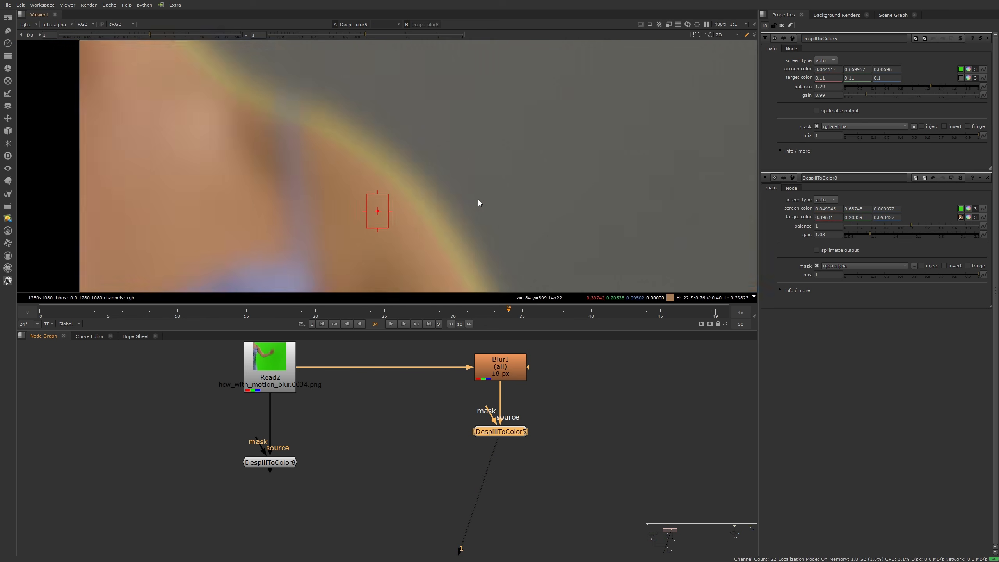
{"action": "middle_click_drag", "start_coordinate": [438, 289], "coordinate": [455, 148]}
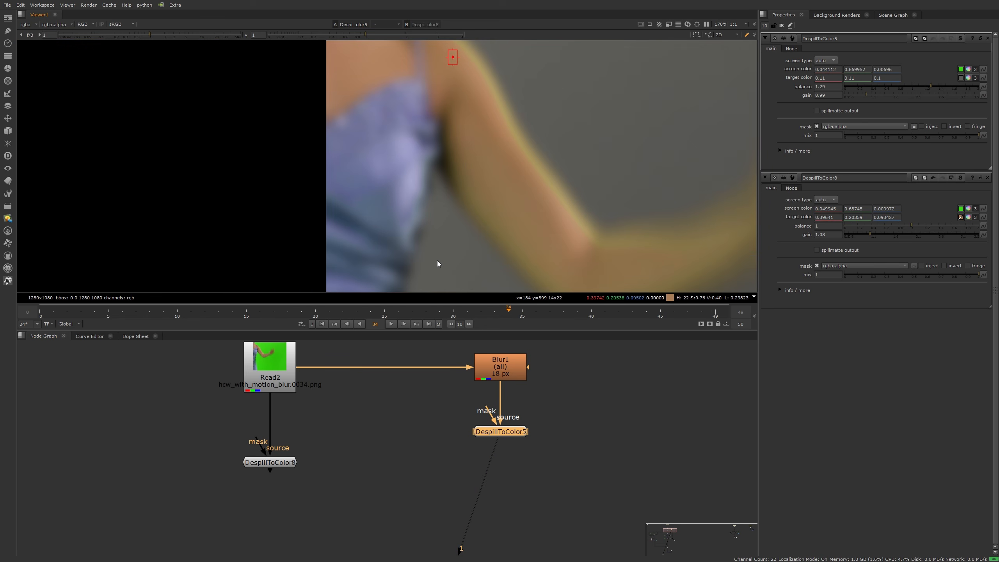
{"action": "scroll", "coordinate": [437, 232], "scroll_direction": "up", "scroll_amount": 3}
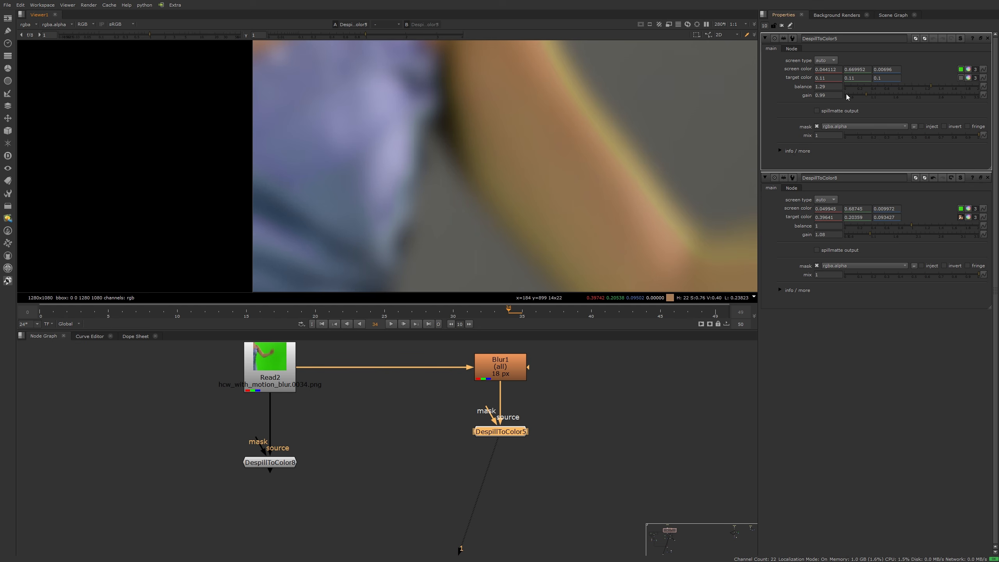
Step: Set DespillToColor5's balance to 2 and its gain to 1.06
{"action": "left_click_drag", "start_coordinate": [865, 94], "coordinate": [848, 97]}
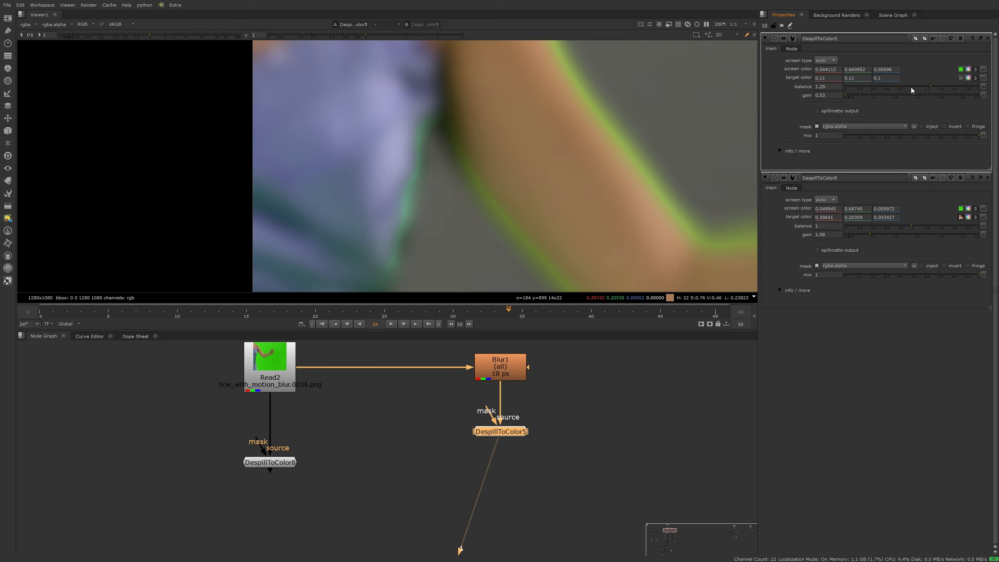
{"action": "left_click_drag", "start_coordinate": [931, 86], "coordinate": [978, 107]}
{"action": "scroll", "coordinate": [445, 165], "scroll_direction": "up", "scroll_amount": 3}
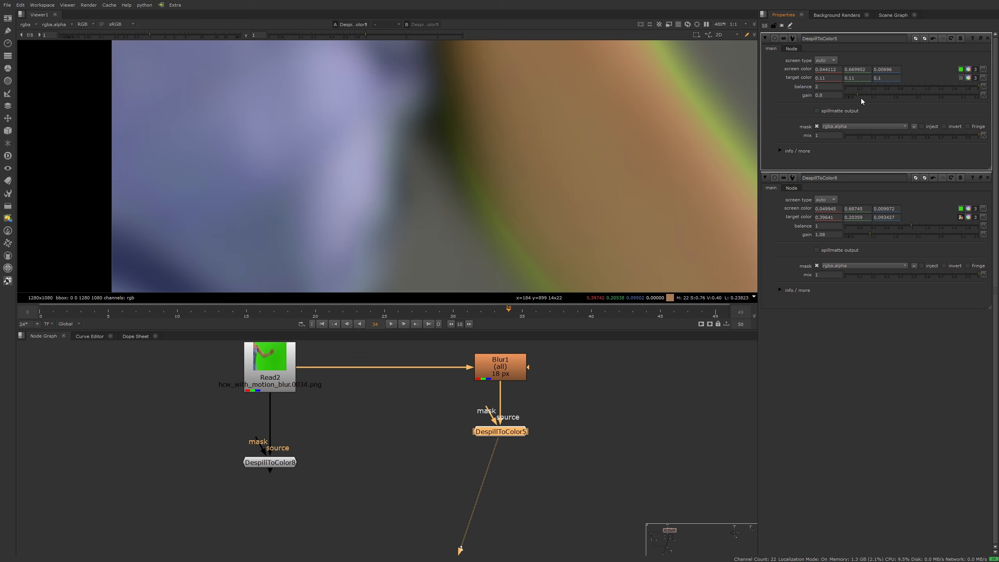
{"action": "left_click_drag", "start_coordinate": [861, 99], "coordinate": [869, 99]}
{"action": "scroll", "coordinate": [489, 182], "scroll_direction": "down", "scroll_amount": 6}
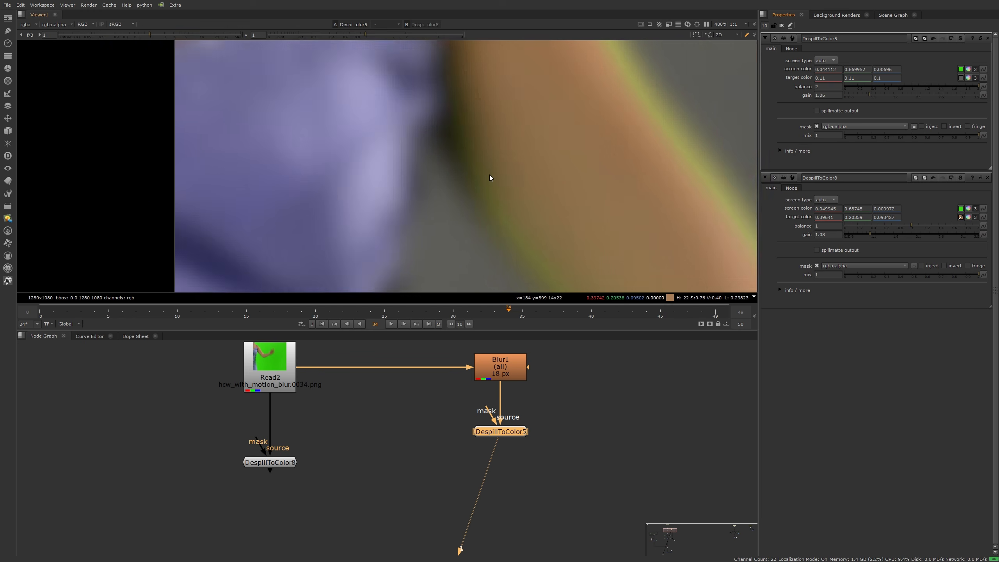
{"action": "scroll", "coordinate": [452, 394], "scroll_direction": "down", "scroll_amount": 6}
Step: Move the DespillToColor node under Read2 left and view Dot73's alpha channel
{"action": "scroll", "coordinate": [428, 435], "scroll_direction": "up", "scroll_amount": 4}
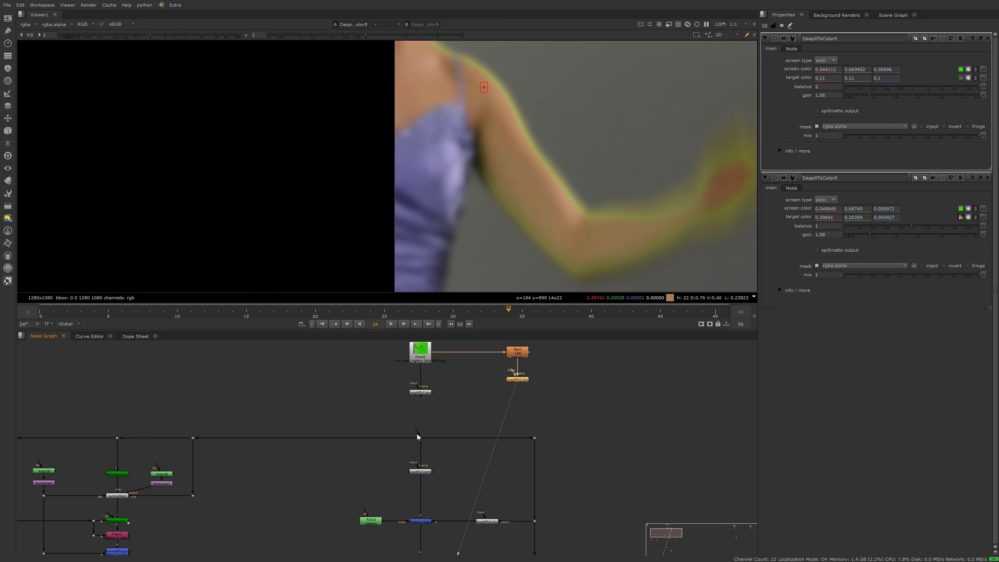
{"action": "left_click_drag", "start_coordinate": [431, 398], "coordinate": [392, 396]}
{"action": "scroll", "coordinate": [392, 394], "scroll_direction": "down", "scroll_amount": 6}
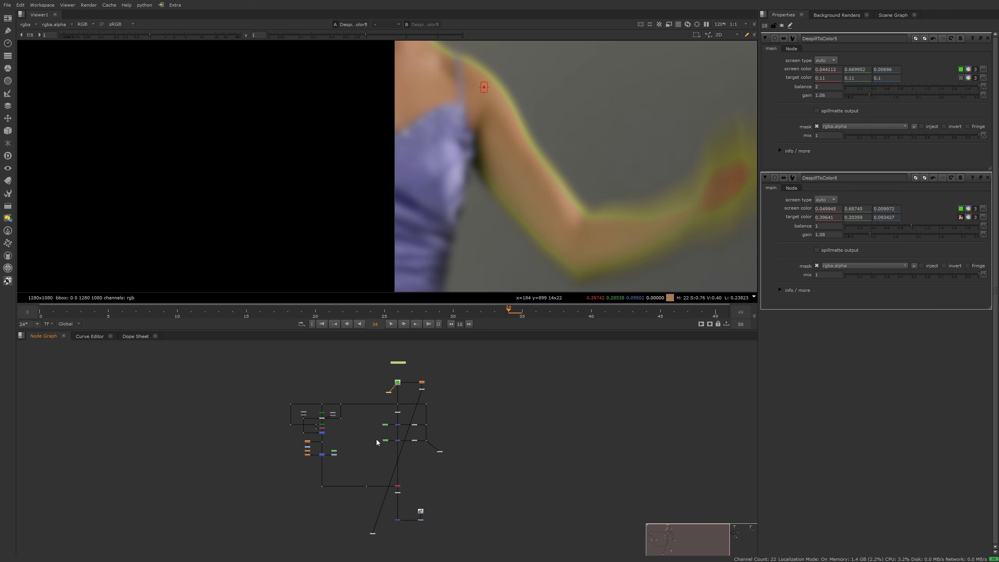
{"action": "middle_click_drag", "start_coordinate": [376, 439], "coordinate": [388, 405]}
{"action": "left_click", "coordinate": [379, 453]}
{"action": "key", "text": "1"}
{"action": "middle_click_drag", "start_coordinate": [484, 160], "coordinate": [409, 155]}
{"action": "scroll", "coordinate": [409, 179], "scroll_direction": "down", "scroll_amount": 4}
{"action": "key", "text": "a"}
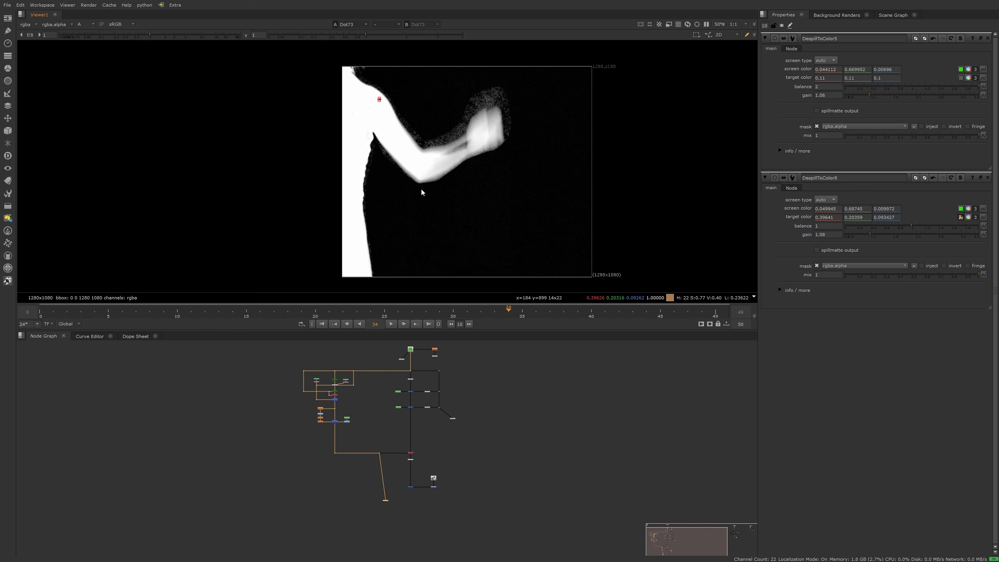
Step: Clear the Properties bin and view the lower DespillToColor node in colour
{"action": "left_click", "coordinate": [782, 26]}
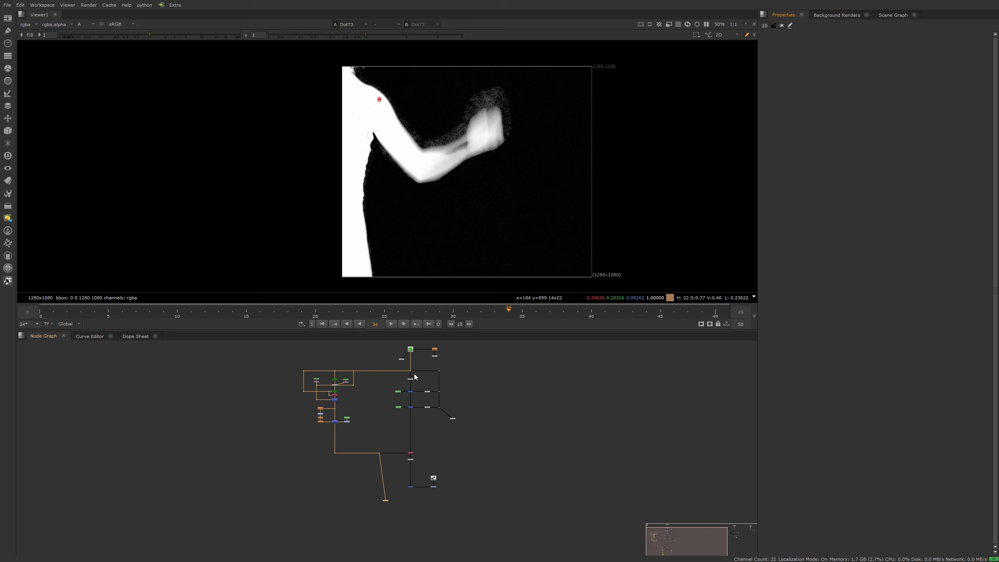
{"action": "scroll", "coordinate": [411, 395], "scroll_direction": "up", "scroll_amount": 5}
{"action": "left_click", "coordinate": [398, 375]}
{"action": "key", "text": "1"}
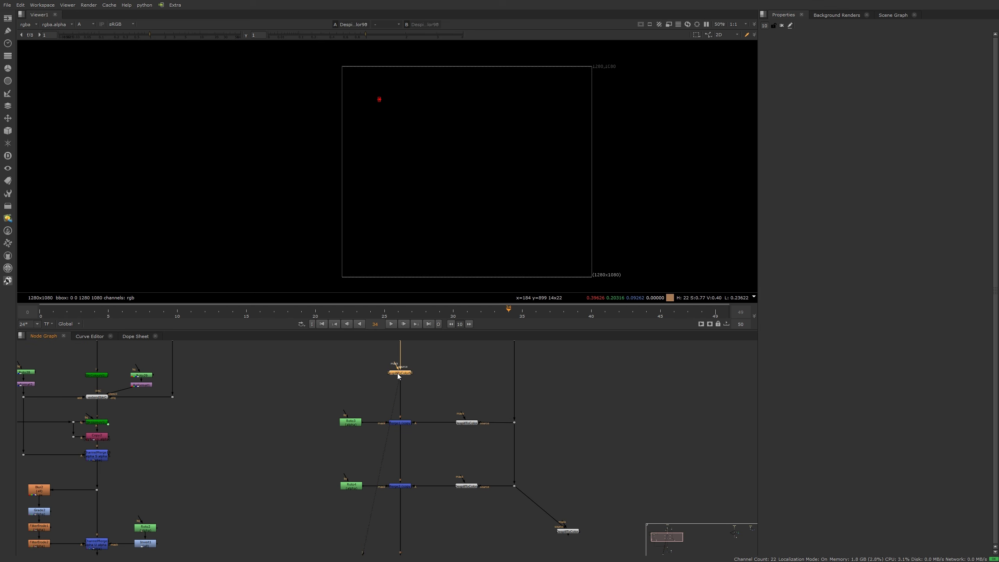
{"action": "key", "text": "a"}
{"action": "scroll", "coordinate": [391, 149], "scroll_direction": "up", "scroll_amount": 6}
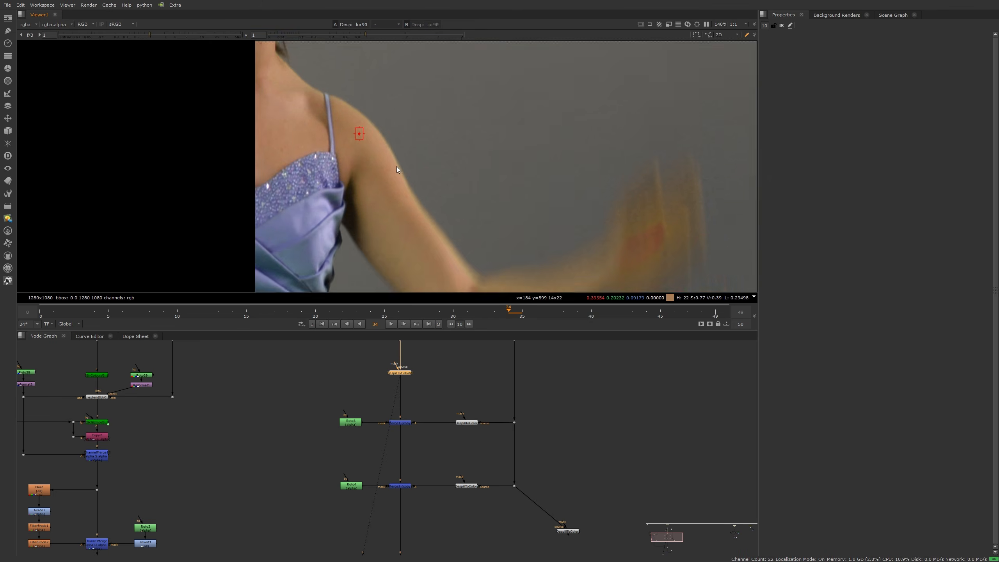
Step: Toggle the despill off and on to compare the shoulder against the original
{"action": "middle_click_drag", "start_coordinate": [397, 167], "coordinate": [417, 223]}
{"action": "scroll", "coordinate": [356, 190], "scroll_direction": "up", "scroll_amount": 4}
{"action": "key", "text": "d"}
{"action": "key", "text": "d"}
{"action": "middle_click_drag", "start_coordinate": [338, 229], "coordinate": [428, 119]}
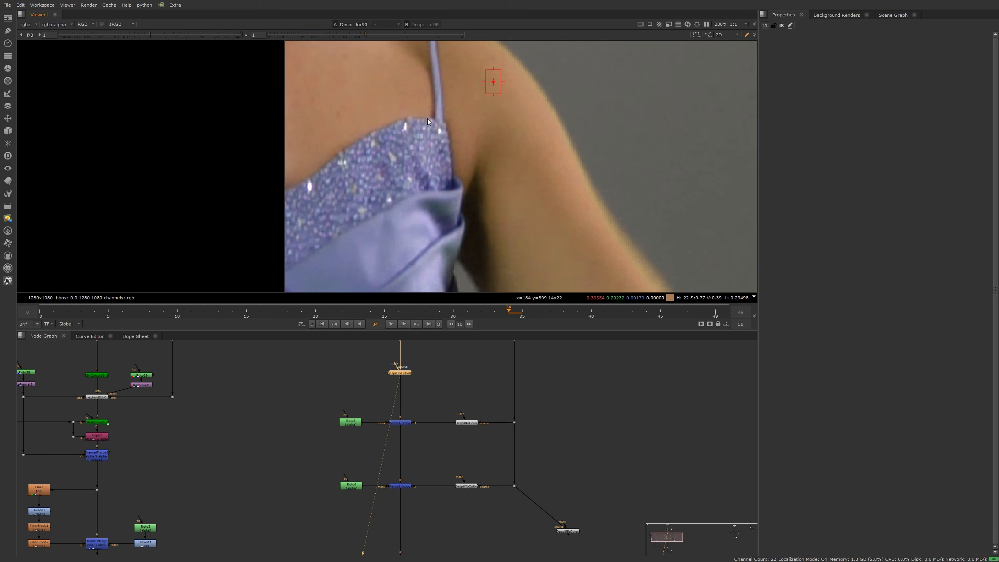
{"action": "key", "text": "d"}
{"action": "key", "text": "d"}
{"action": "key", "text": "d"}
{"action": "key", "text": "d"}
{"action": "key", "text": "d"}
{"action": "key", "text": "d"}
{"action": "scroll", "coordinate": [434, 165], "scroll_direction": "down", "scroll_amount": 5}
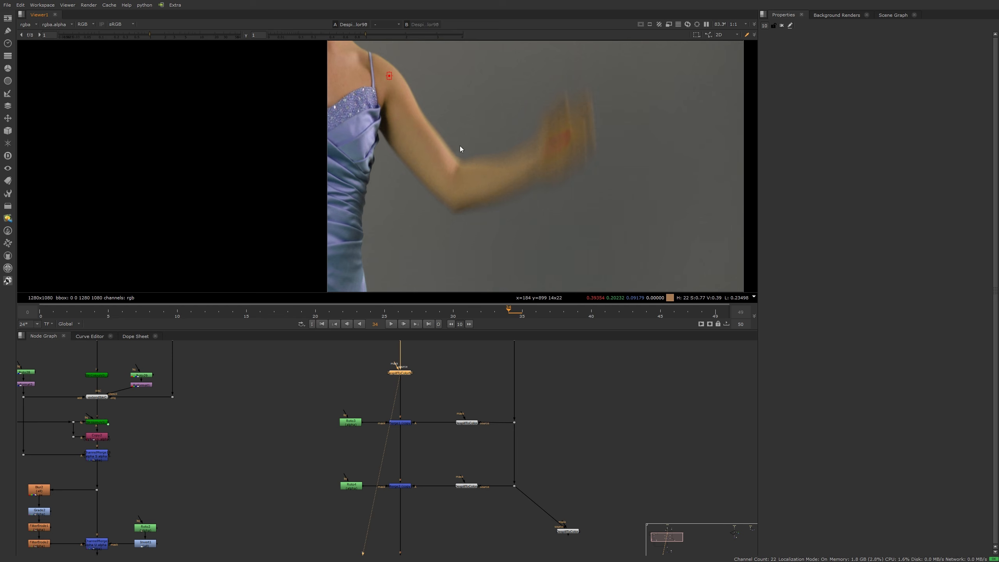
{"action": "scroll", "coordinate": [431, 171], "scroll_direction": "down", "scroll_amount": 2}
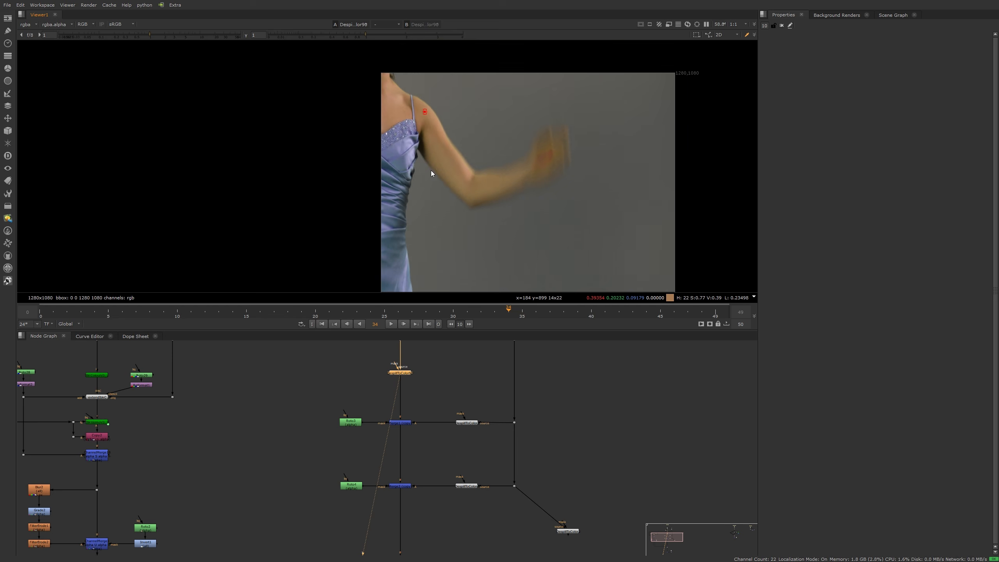
Step: View the DespillToColor output, then Merge1's roto-masked result
{"action": "left_click", "coordinate": [467, 423]}
{"action": "key", "text": "1"}
{"action": "left_click", "coordinate": [400, 423]}
{"action": "key", "text": "1"}
{"action": "scroll", "coordinate": [421, 138], "scroll_direction": "down", "scroll_amount": 2}
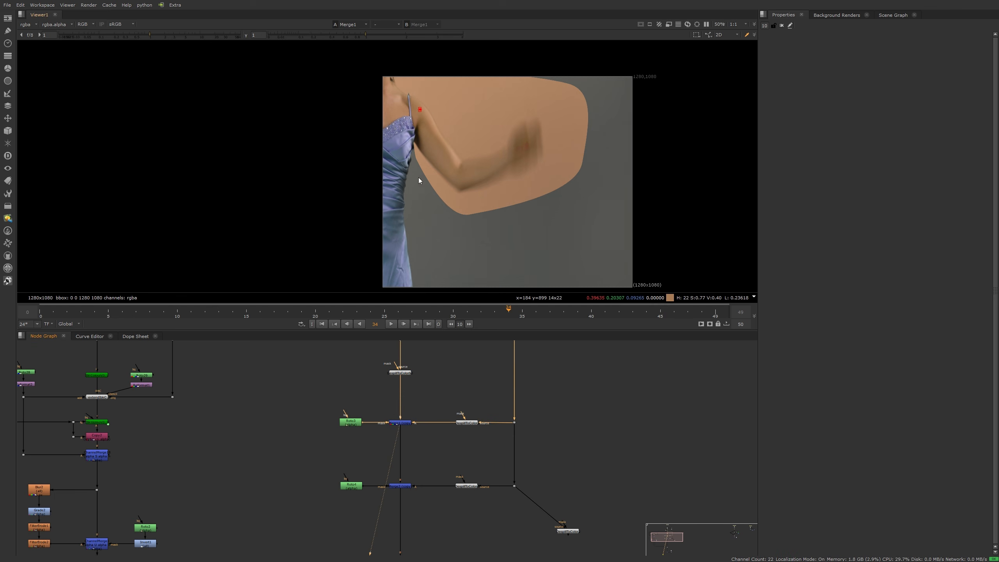
{"action": "left_click_drag", "start_coordinate": [319, 389], "coordinate": [588, 444]}
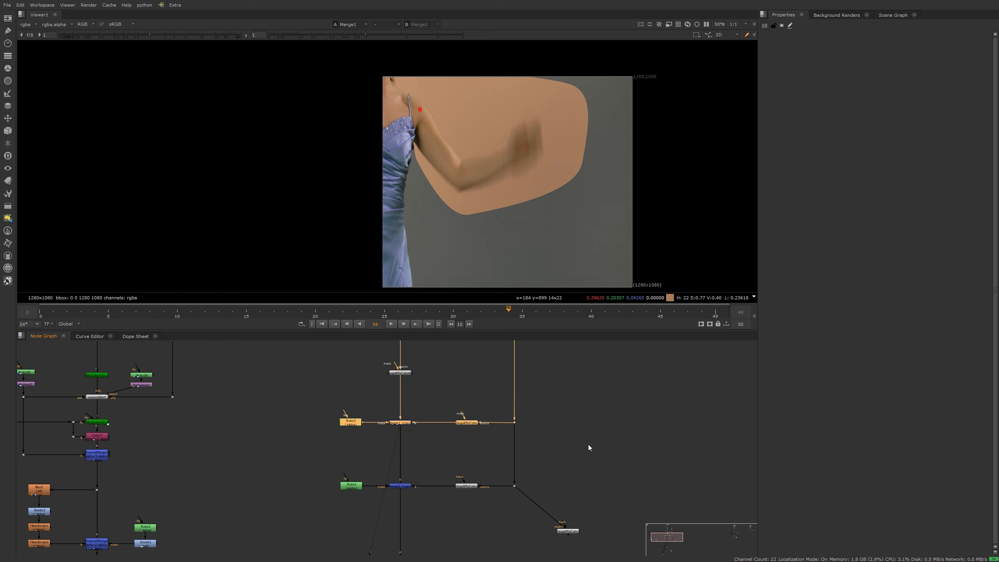
{"action": "left_click", "coordinate": [617, 438]}
Step: Insert the despillCopy toolset via Tab, then delete it again
{"action": "key", "text": "Tab"}
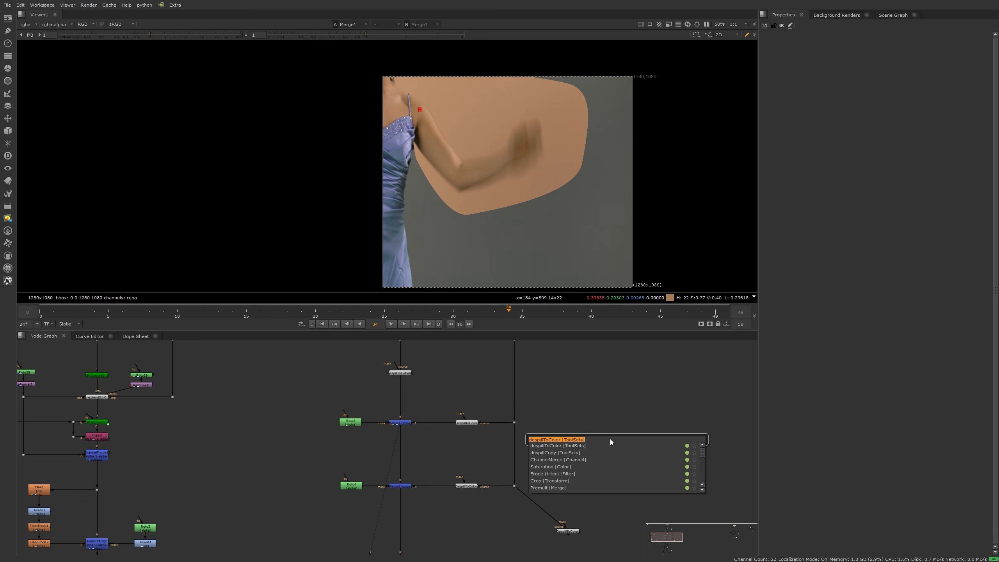
{"action": "left_click", "coordinate": [562, 452]}
{"action": "left_click_drag", "start_coordinate": [662, 441], "coordinate": [616, 417]}
{"action": "key", "text": "Delete"}
{"action": "scroll", "coordinate": [391, 172], "scroll_direction": "down", "scroll_amount": 2}
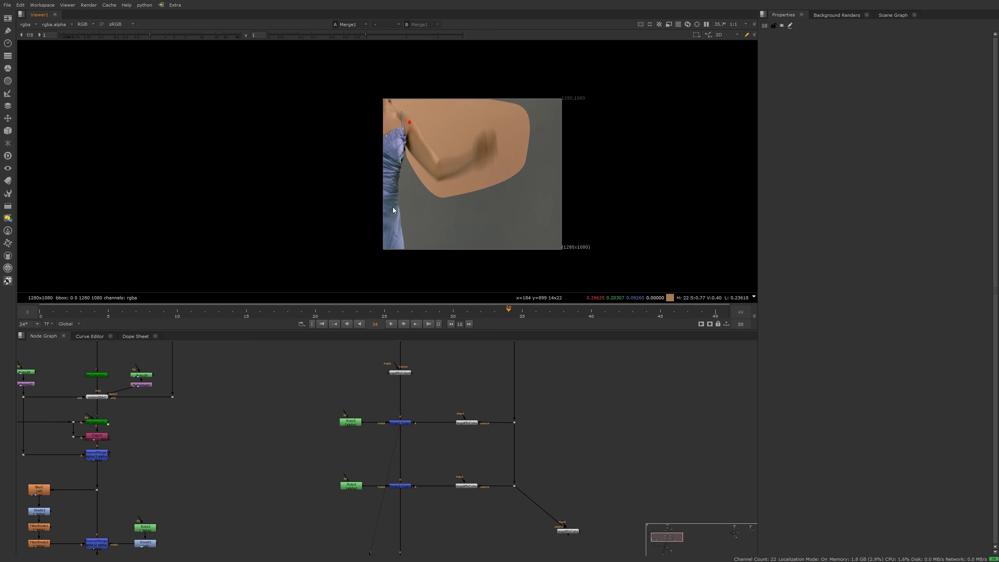
Step: View Merge2's output showing the skin-tone roto patch over the arm
{"action": "left_click", "coordinate": [399, 485]}
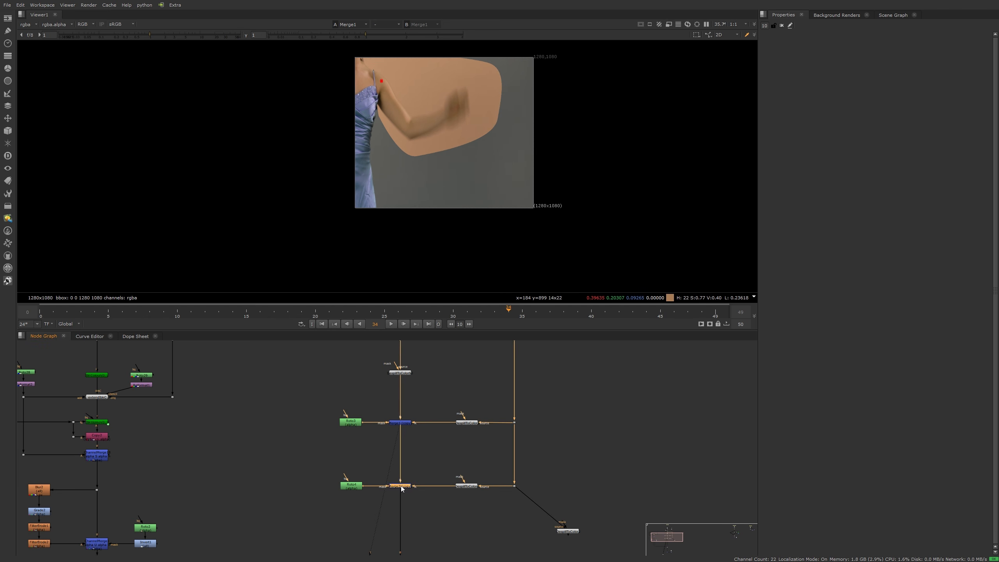
{"action": "key", "text": "1"}
{"action": "middle_click_drag", "start_coordinate": [423, 509], "coordinate": [412, 394]}
{"action": "scroll", "coordinate": [413, 394], "scroll_direction": "down", "scroll_amount": 4}
Step: View Merge20's keyed composite and disable its three stacked fix merges to compare
{"action": "middle_click_drag", "start_coordinate": [415, 476], "coordinate": [418, 453]}
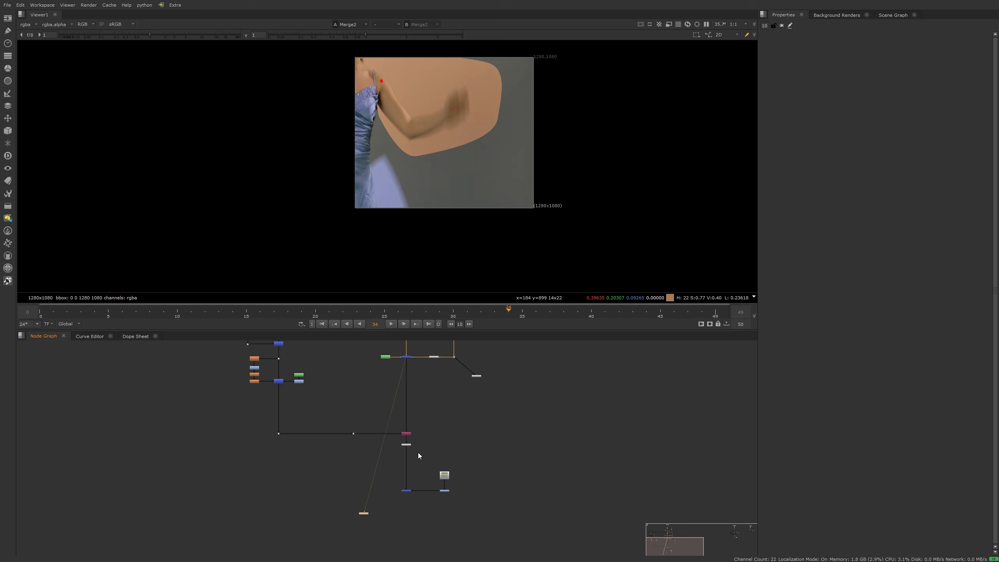
{"action": "left_click_drag", "start_coordinate": [387, 465], "coordinate": [416, 507]}
{"action": "key", "text": "1"}
{"action": "middle_click_drag", "start_coordinate": [424, 359], "coordinate": [433, 473]}
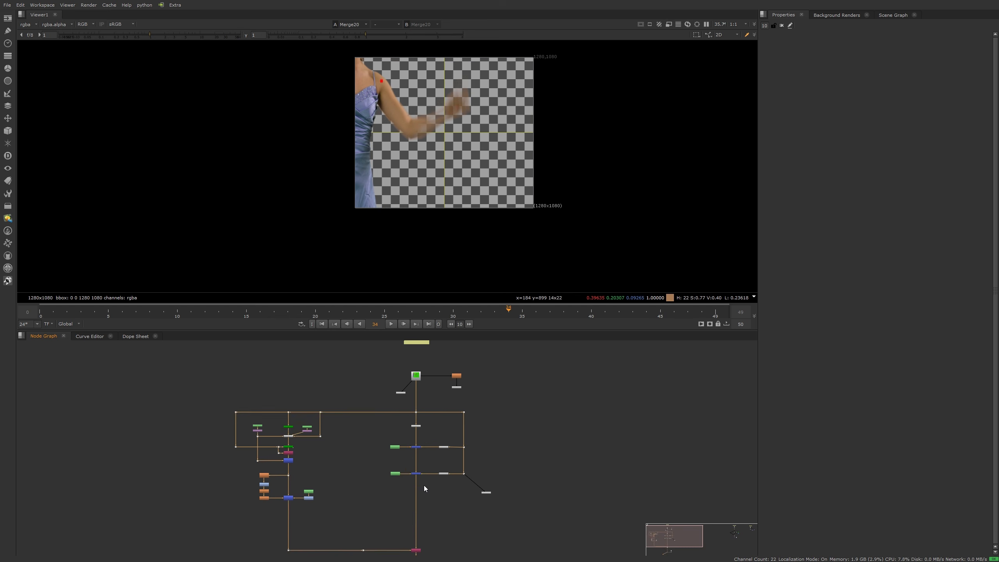
{"action": "left_click_drag", "start_coordinate": [424, 486], "coordinate": [406, 419]}
{"action": "key", "text": "d"}
Step: Re-enable the top, middle and bottom merge nodes one by one
{"action": "scroll", "coordinate": [360, 113], "scroll_direction": "up", "scroll_amount": 8}
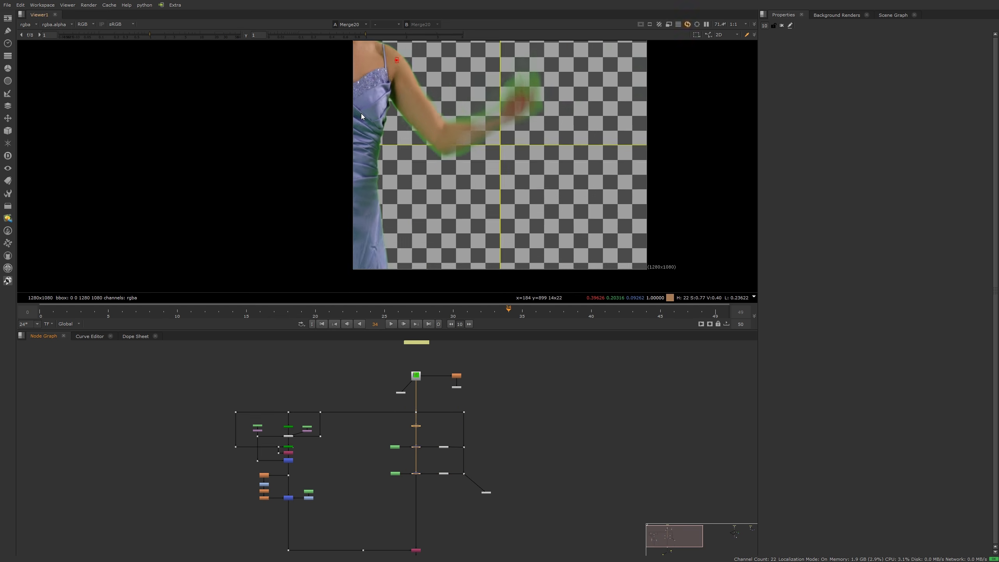
{"action": "left_click", "coordinate": [418, 426]}
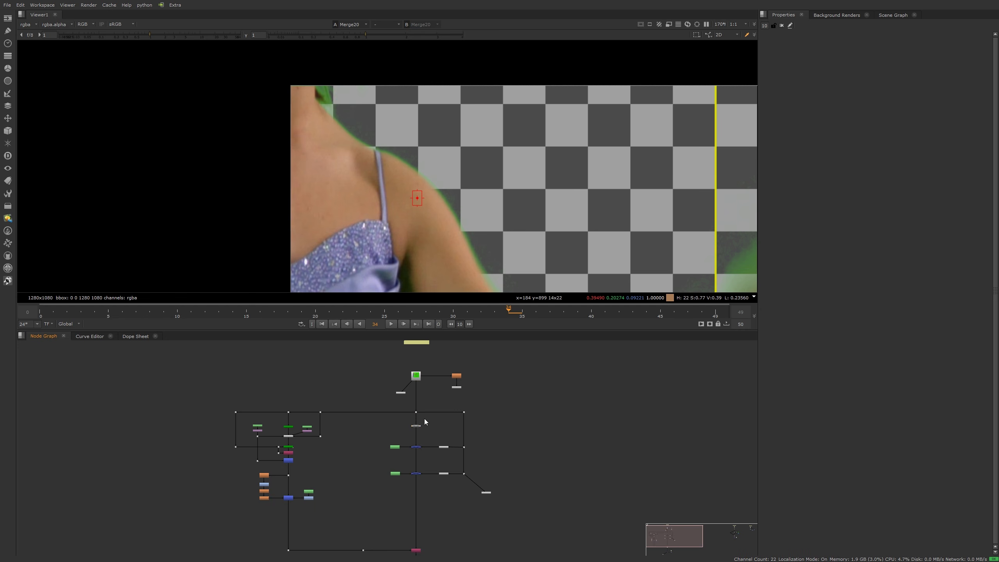
{"action": "scroll", "coordinate": [423, 423], "scroll_direction": "up", "scroll_amount": 3}
{"action": "key", "text": "d"}
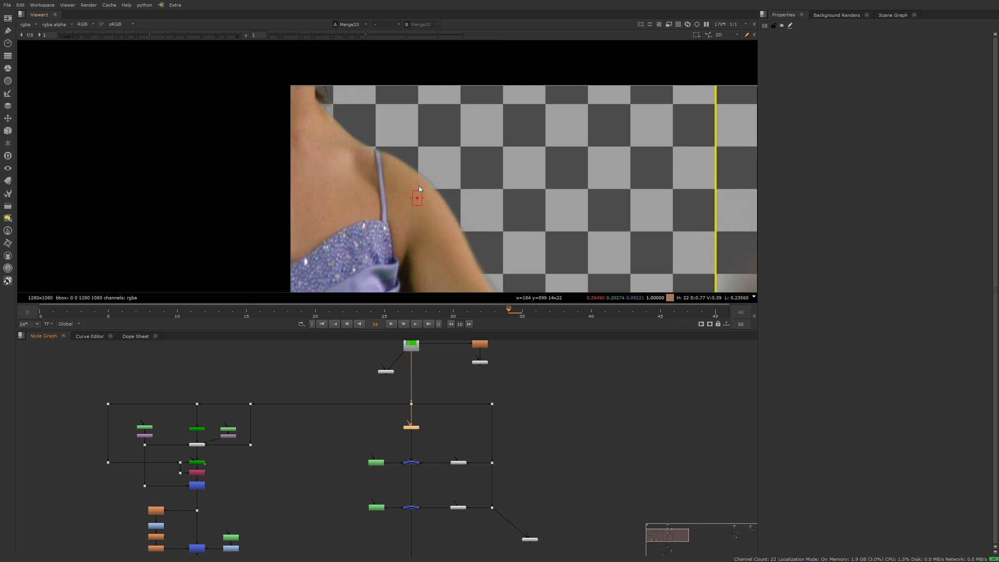
{"action": "scroll", "coordinate": [418, 186], "scroll_direction": "up", "scroll_amount": 4}
{"action": "left_click", "coordinate": [412, 462]}
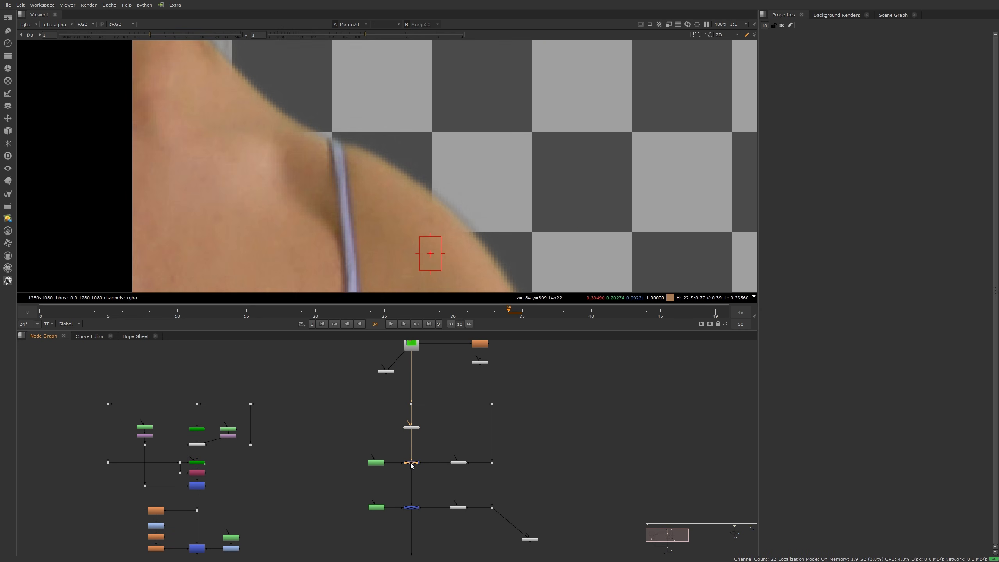
{"action": "key", "text": "d"}
{"action": "scroll", "coordinate": [464, 192], "scroll_direction": "down", "scroll_amount": 5}
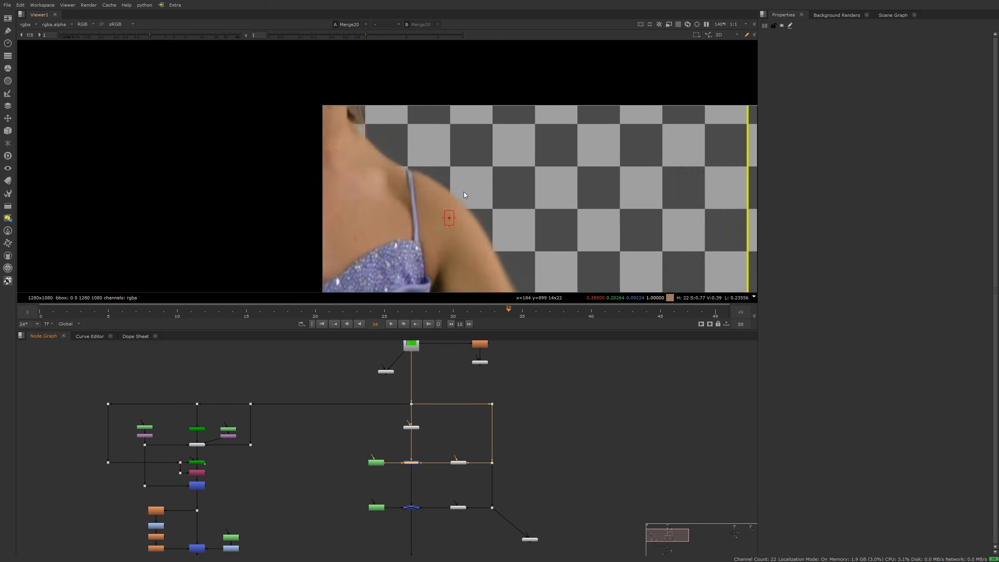
{"action": "scroll", "coordinate": [411, 169], "scroll_direction": "up", "scroll_amount": 4}
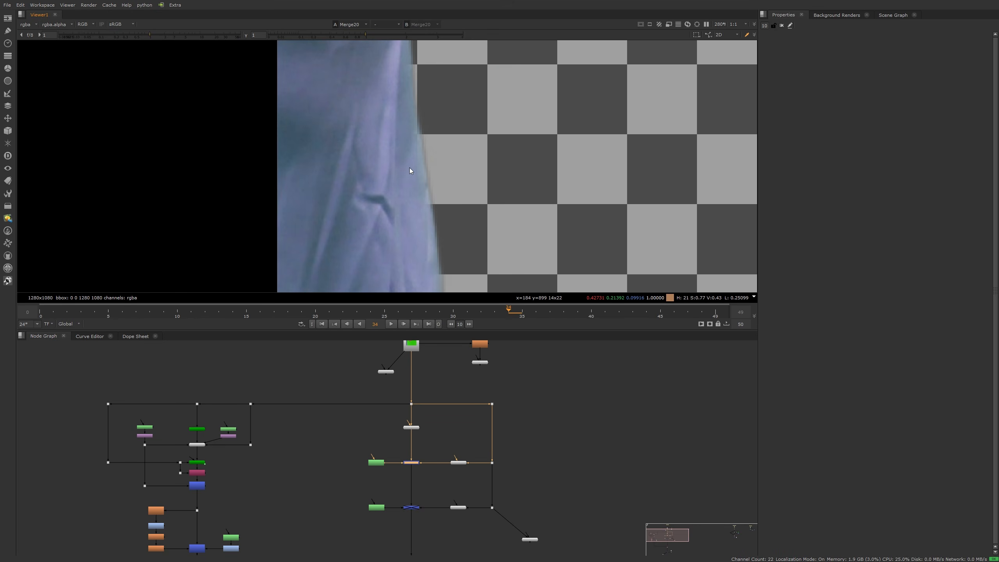
{"action": "scroll", "coordinate": [427, 506], "scroll_direction": "up", "scroll_amount": 2}
{"action": "left_click", "coordinate": [412, 508]}
{"action": "key", "text": "d"}
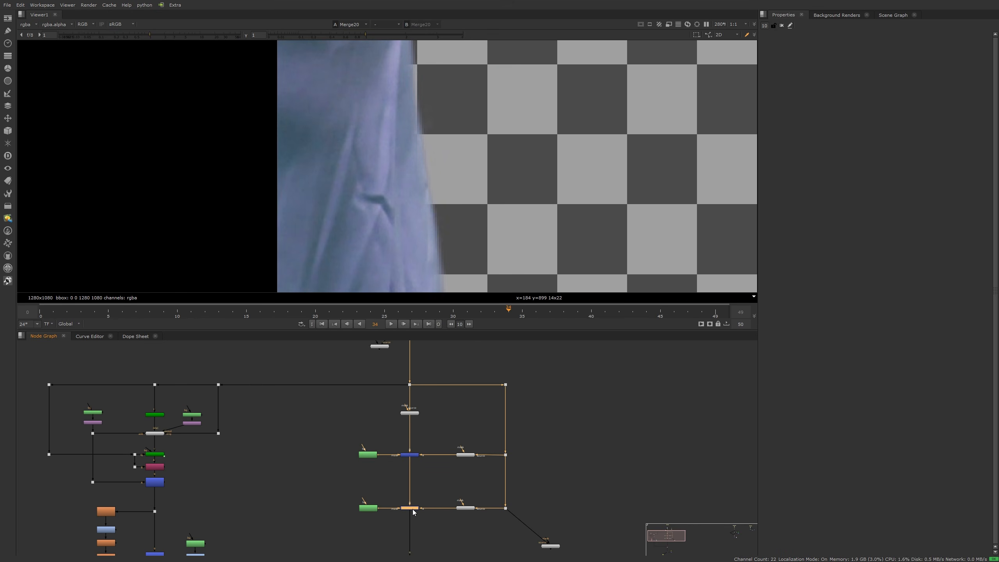
{"action": "middle_click_drag", "start_coordinate": [573, 464], "coordinate": [431, 387]}
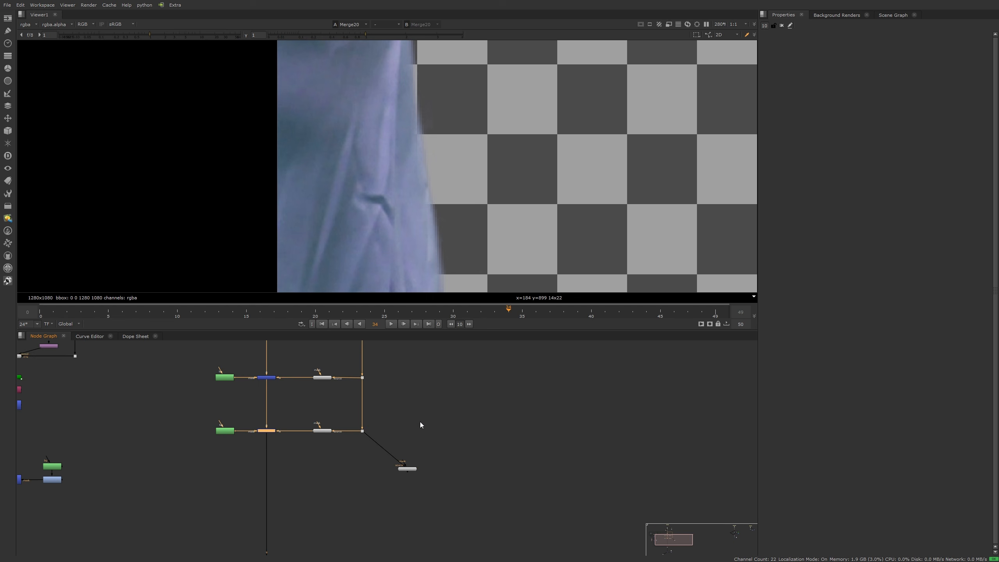
Step: View DespillToColor2's output on the dress edge with its info/more erode options expanded
{"action": "double_click", "coordinate": [406, 469]}
{"action": "key", "text": "1"}
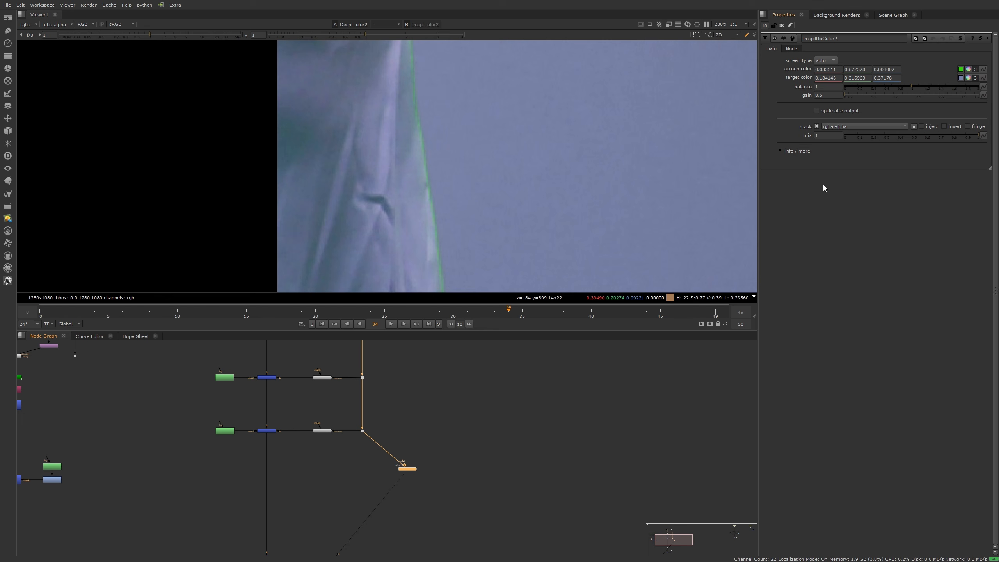
{"action": "left_click", "coordinate": [780, 151]}
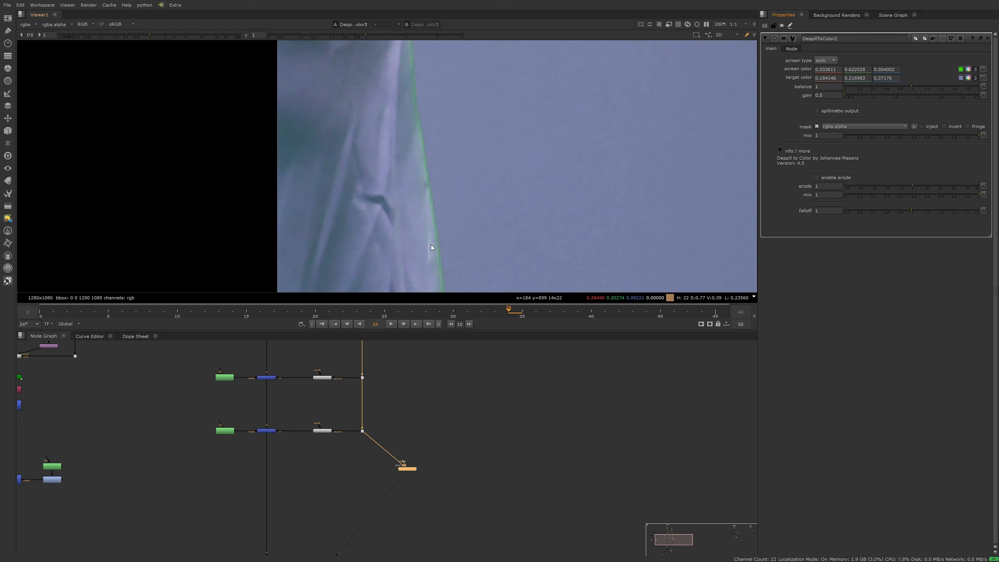
{"action": "middle_click_drag", "start_coordinate": [432, 246], "coordinate": [423, 150]}
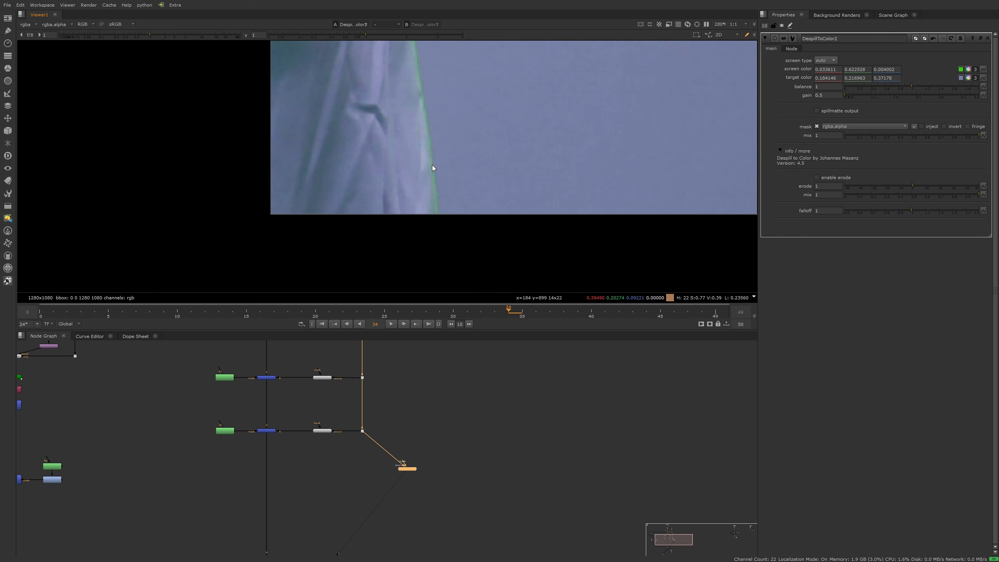
{"action": "middle_click_drag", "start_coordinate": [462, 116], "coordinate": [462, 220]}
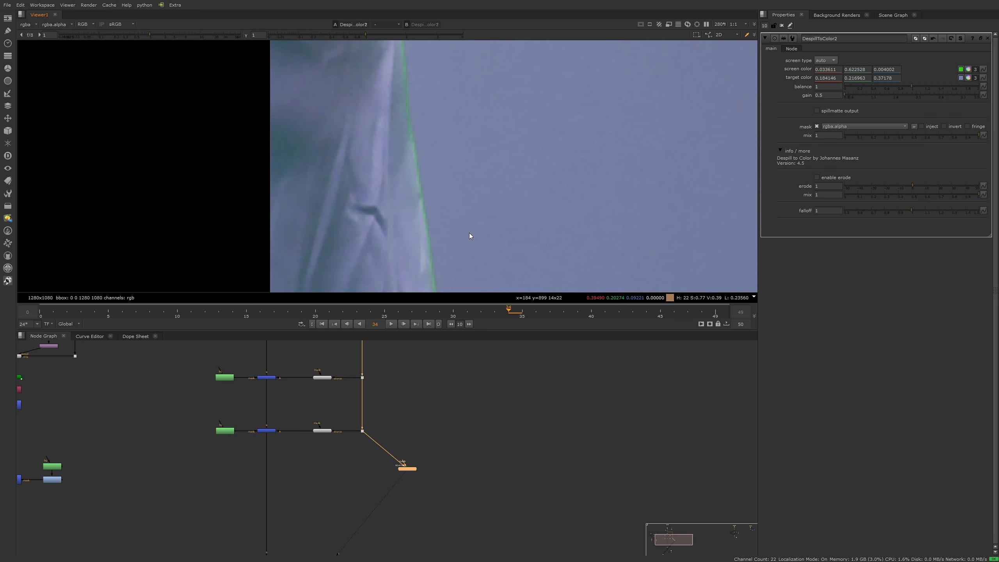
{"action": "scroll", "coordinate": [409, 183], "scroll_direction": "up", "scroll_amount": 2}
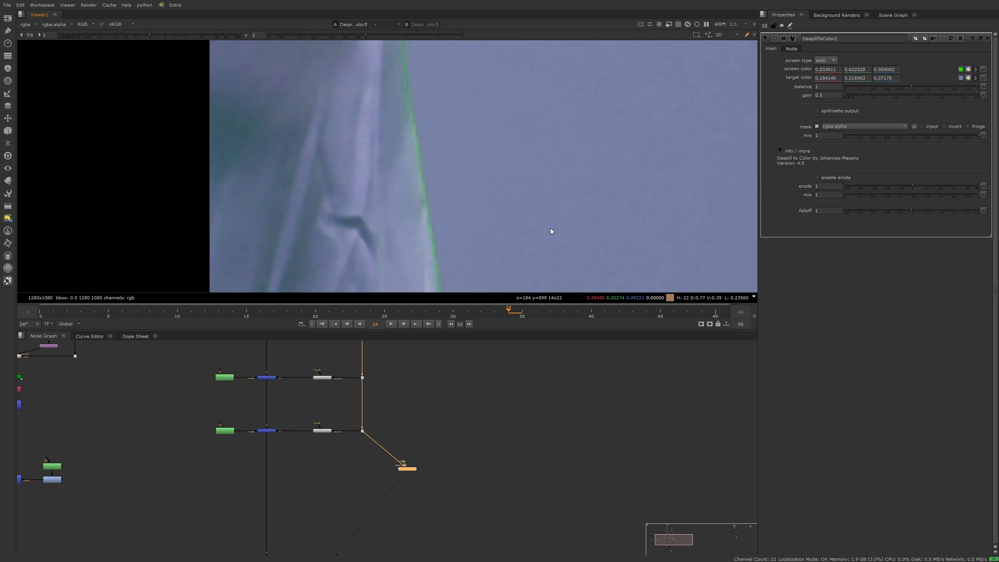
Step: Test edge erosion with various erode amounts and mix 0.1, then turn it off and collapse the options
{"action": "left_click", "coordinate": [816, 177]}
{"action": "scroll", "coordinate": [371, 136], "scroll_direction": "down", "scroll_amount": 2}
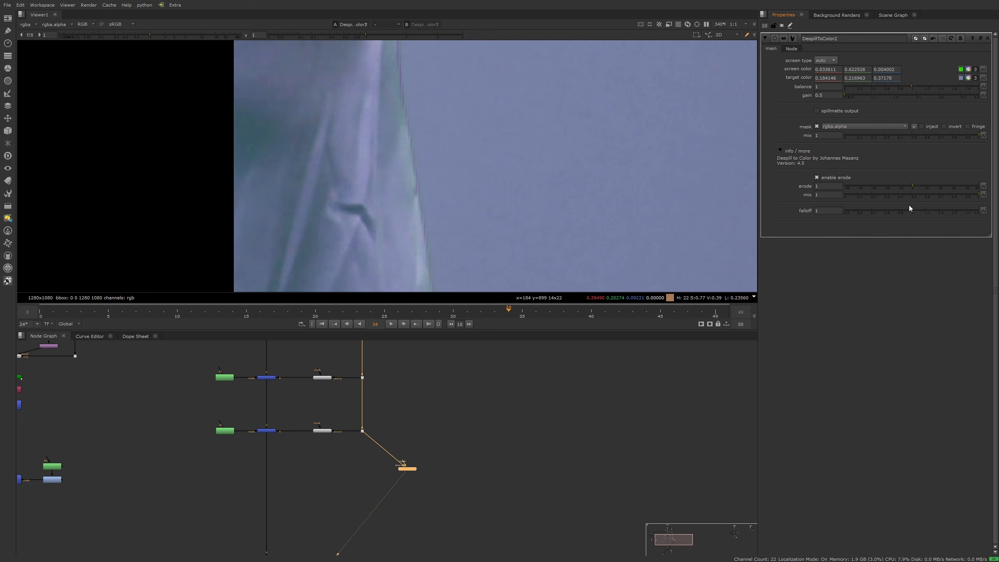
{"action": "left_click_drag", "start_coordinate": [911, 185], "coordinate": [915, 186]}
{"action": "left_click_drag", "start_coordinate": [979, 196], "coordinate": [895, 204]}
{"action": "left_click", "coordinate": [817, 177]}
{"action": "left_click", "coordinate": [781, 152]}
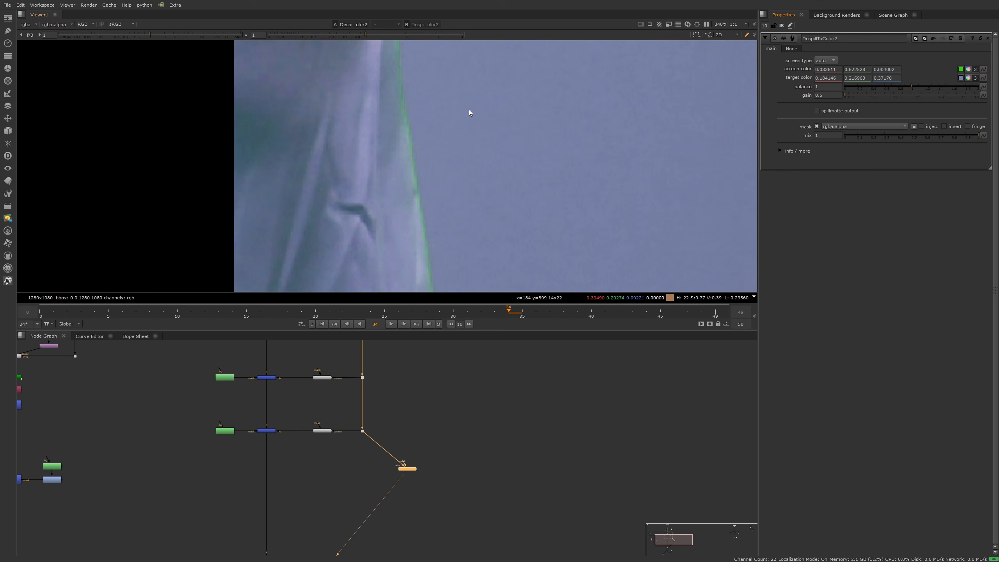
Step: Raise DespillToColor2's gain from 0.5 to 1.05
{"action": "middle_click_drag", "start_coordinate": [468, 110], "coordinate": [485, 136]}
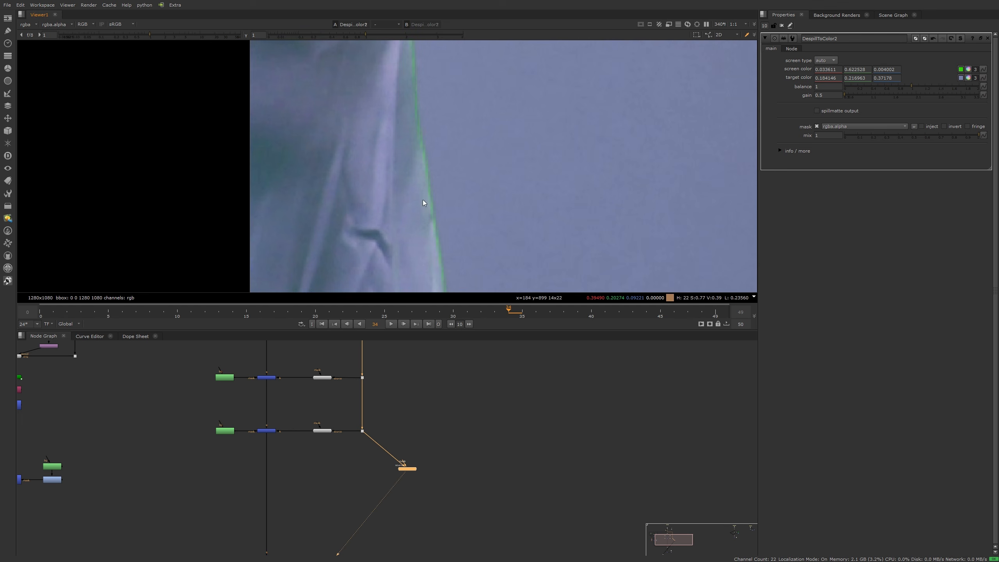
{"action": "left_click", "coordinate": [847, 94]}
{"action": "left_click_drag", "start_coordinate": [857, 96], "coordinate": [869, 102]}
{"action": "left_click", "coordinate": [557, 411]}
{"action": "scroll", "coordinate": [557, 411], "scroll_direction": "down", "scroll_amount": 3}
{"action": "middle_click_drag", "start_coordinate": [558, 411], "coordinate": [439, 508]}
{"action": "middle_click_drag", "start_coordinate": [496, 492], "coordinate": [246, 454]}
{"action": "middle_click_drag", "start_coordinate": [540, 412], "coordinate": [348, 411]}
Step: Close the properties and view the raw green-screen plate, then the Grade1 output
{"action": "left_click", "coordinate": [782, 25]}
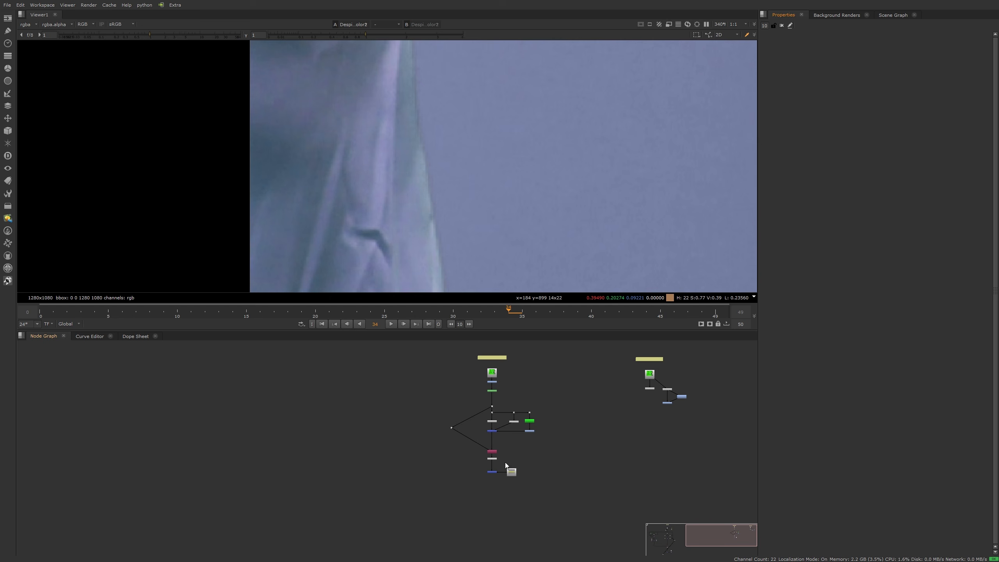
{"action": "scroll", "coordinate": [493, 400], "scroll_direction": "up", "scroll_amount": 3}
{"action": "middle_click_drag", "start_coordinate": [496, 387], "coordinate": [484, 440]}
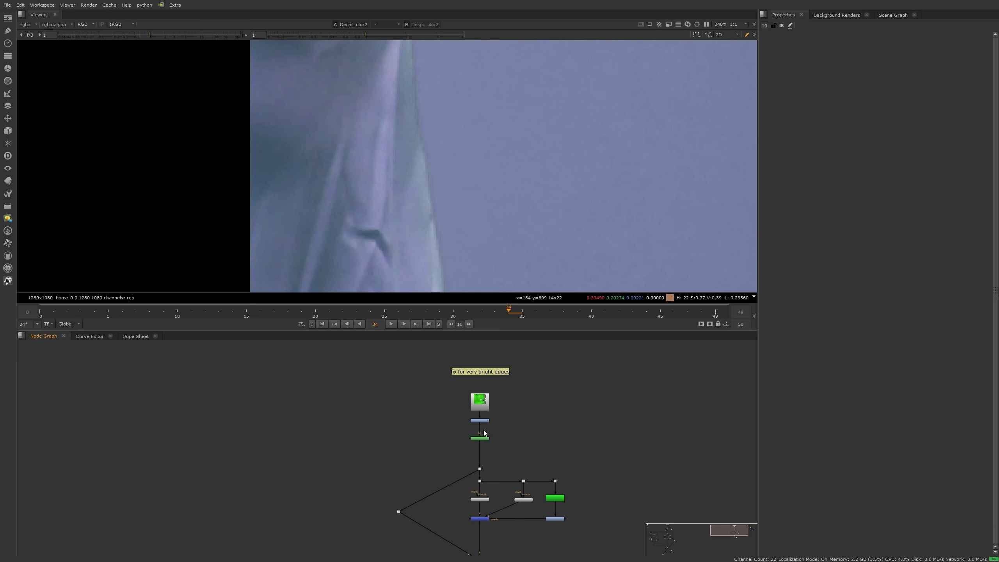
{"action": "left_click", "coordinate": [481, 405]}
{"action": "key", "text": "1"}
{"action": "scroll", "coordinate": [412, 136], "scroll_direction": "down", "scroll_amount": 5}
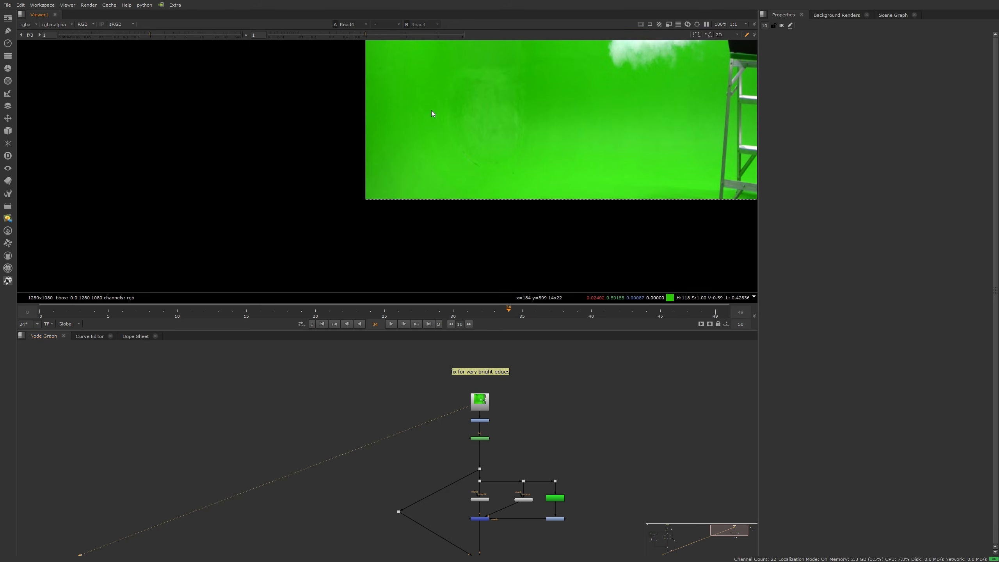
{"action": "left_click", "coordinate": [479, 420]}
{"action": "key", "text": "1"}
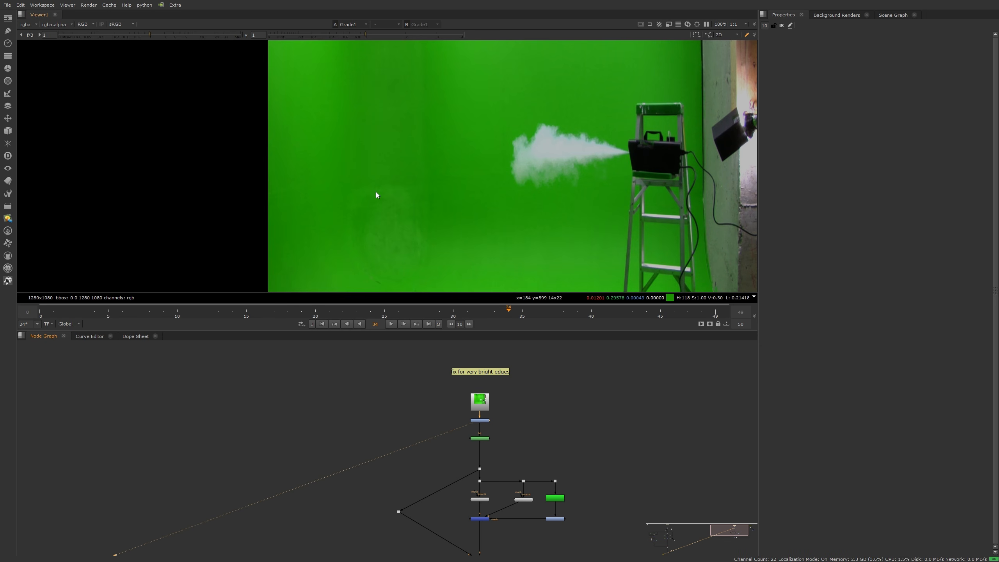
Step: View Roto1's feathered mask with its settings open and the viewer gain lowered
{"action": "left_click", "coordinate": [479, 439]}
{"action": "key", "text": "1"}
{"action": "double_click", "coordinate": [479, 438]}
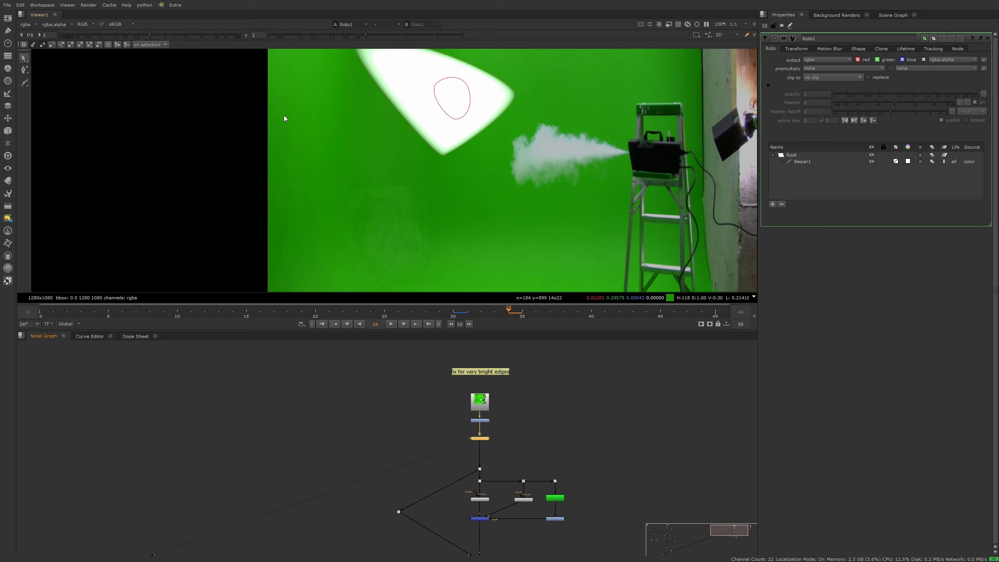
{"action": "left_click_drag", "start_coordinate": [147, 32], "coordinate": [97, 40]}
{"action": "scroll", "coordinate": [409, 163], "scroll_direction": "up", "scroll_amount": 4}
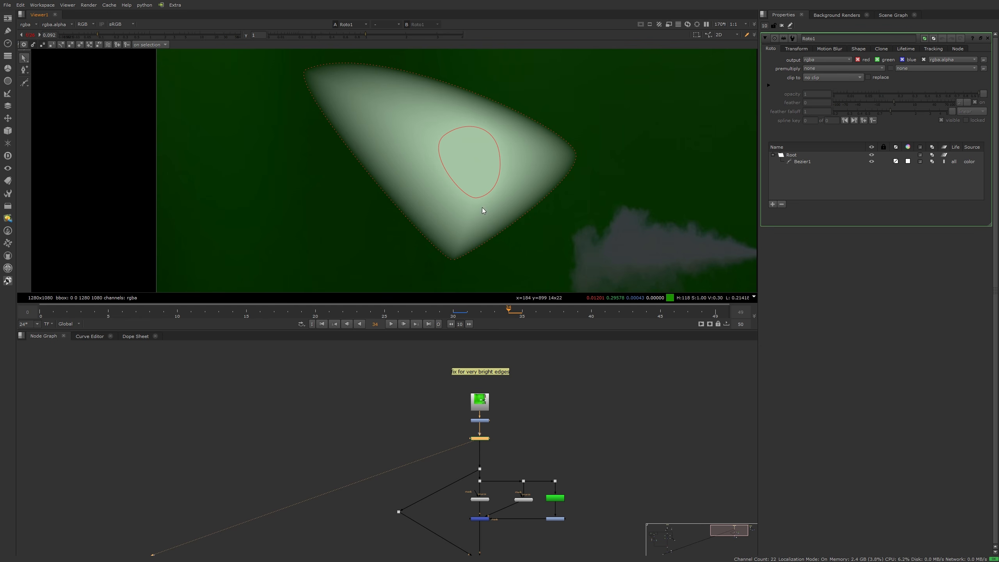
{"action": "left_click", "coordinate": [367, 436]}
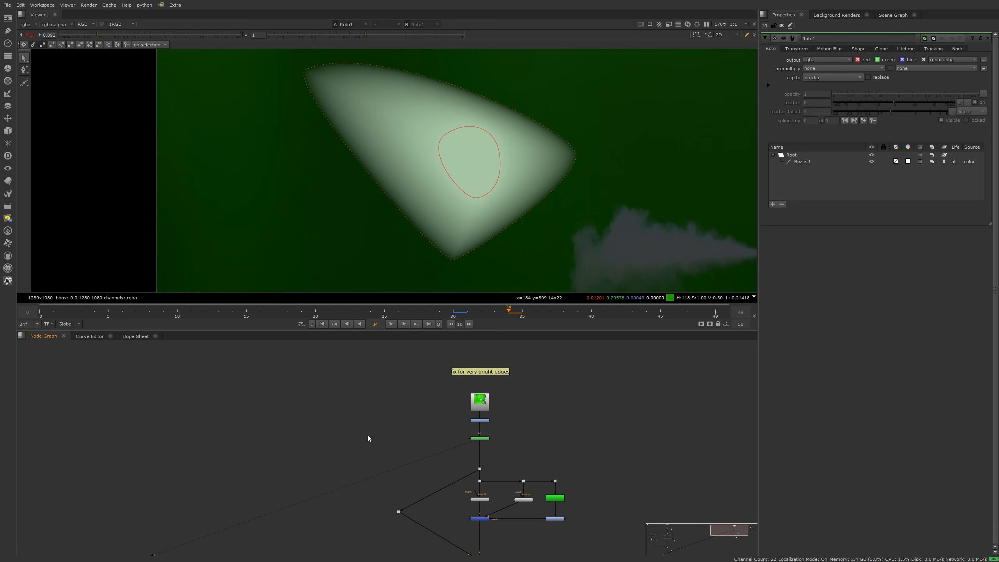
Step: Add a DespillToColor node masked by Roto1 into the plate chain and open its settings
{"action": "key", "text": "Tab"}
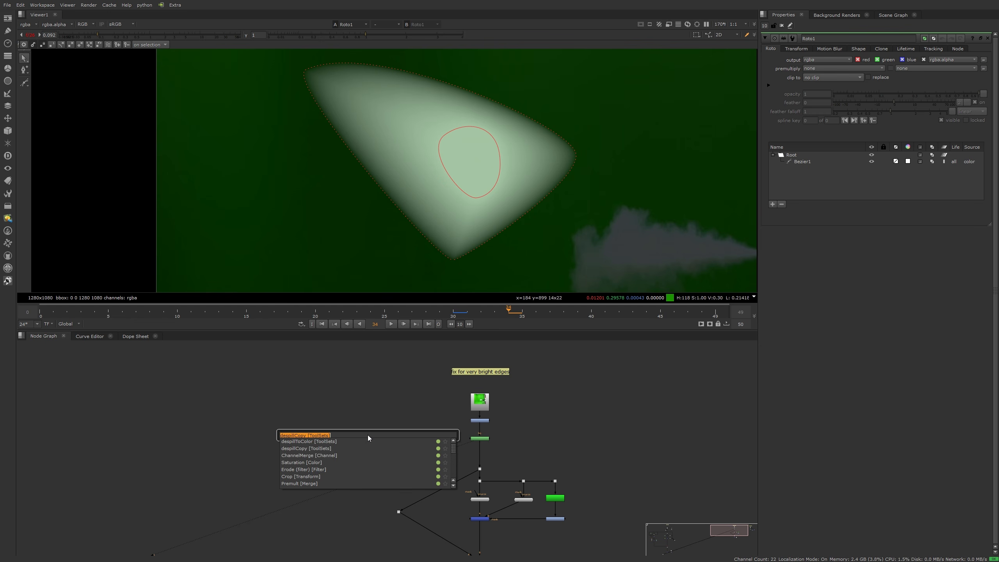
{"action": "left_click", "coordinate": [315, 442]}
{"action": "left_click_drag", "start_coordinate": [371, 430], "coordinate": [484, 437]}
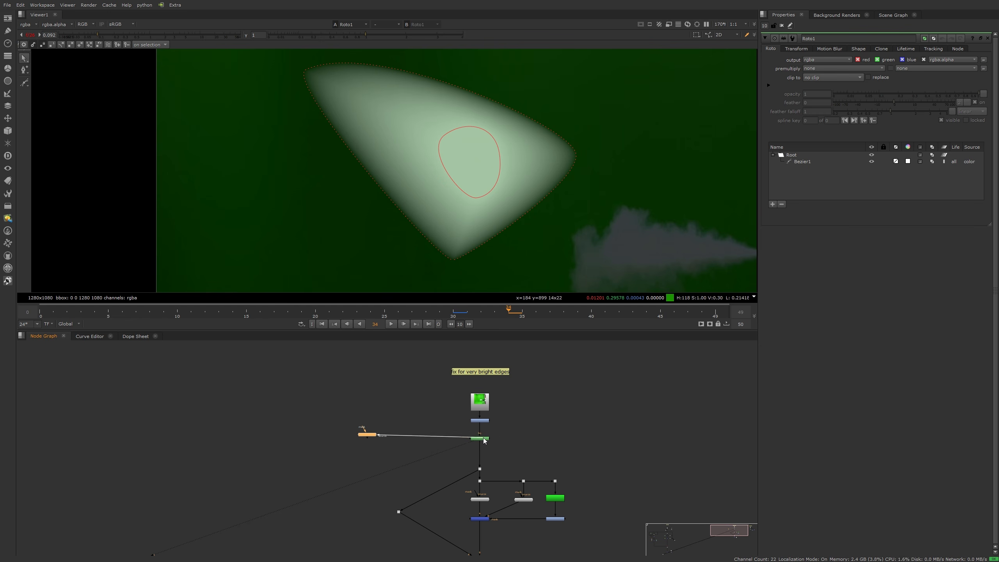
{"action": "left_click_drag", "start_coordinate": [361, 435], "coordinate": [392, 438]}
{"action": "key", "text": "1"}
{"action": "double_click", "coordinate": [393, 438]}
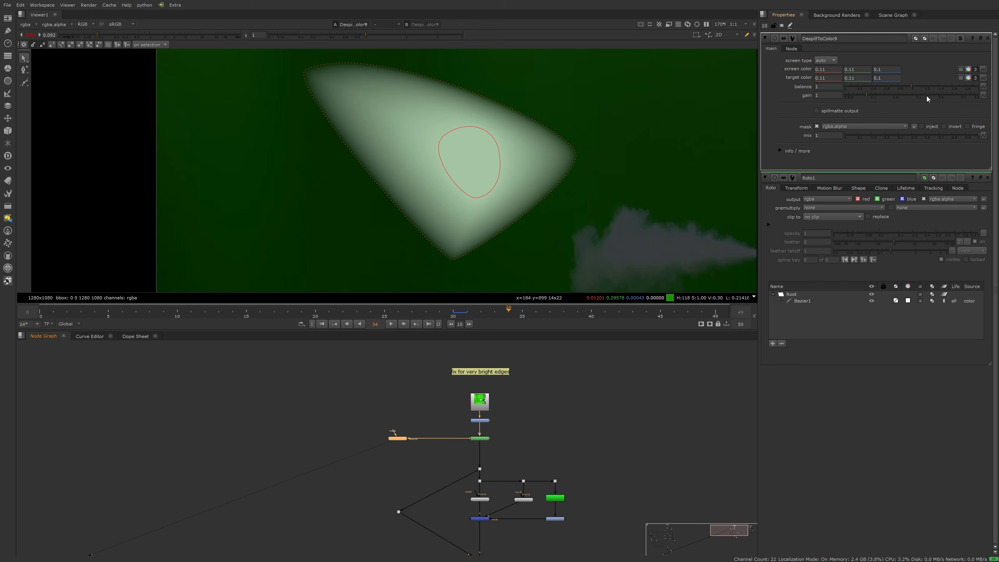
Step: Sample the green backdrop as screen colour and set a bright 4/6/4 target colour
{"action": "left_click", "coordinate": [960, 69]}
{"action": "left_click_drag", "start_coordinate": [272, 178], "coordinate": [278, 194], "text": "ctrl+shift"}
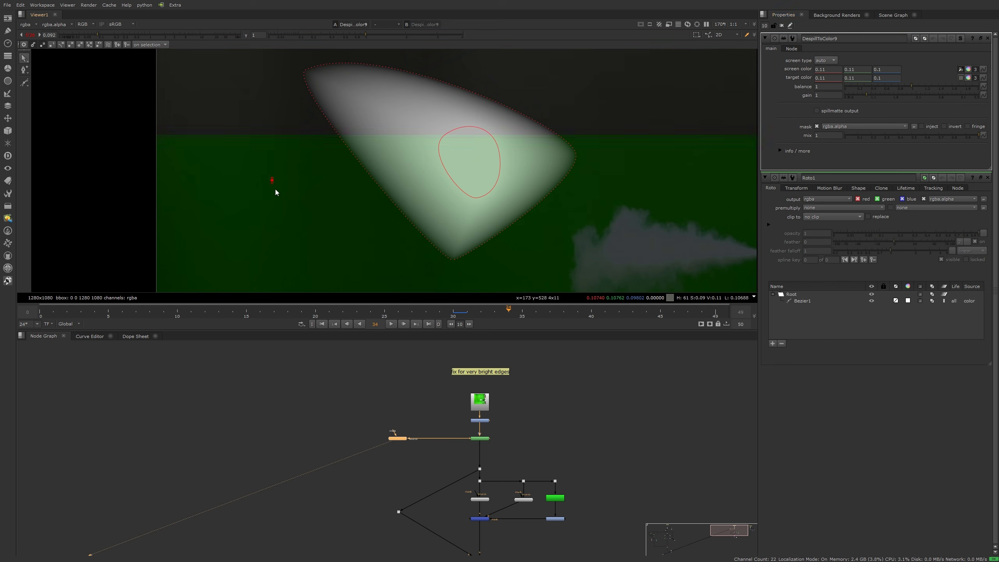
{"action": "left_click", "coordinate": [961, 79]}
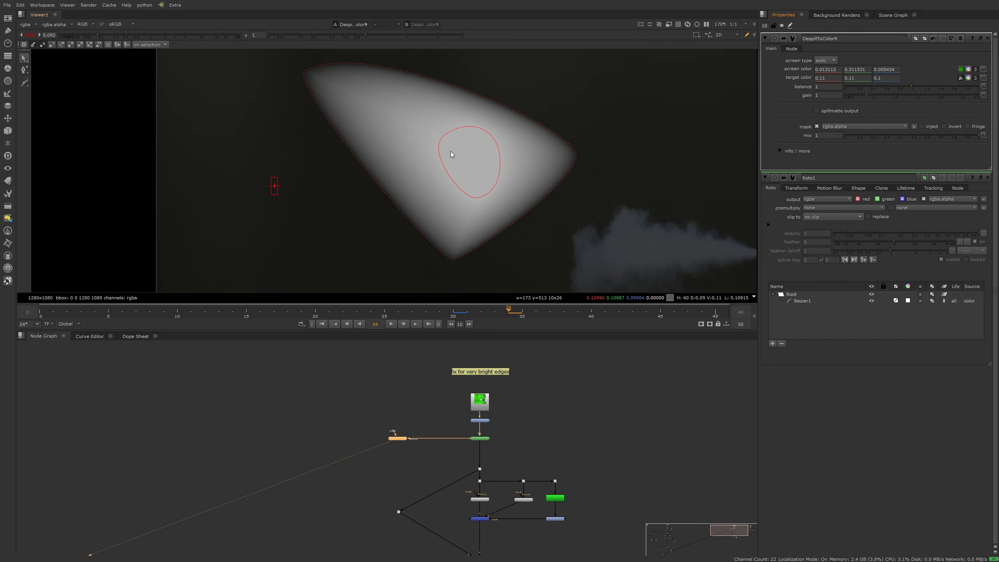
{"action": "left_click", "coordinate": [465, 156], "text": "ctrl"}
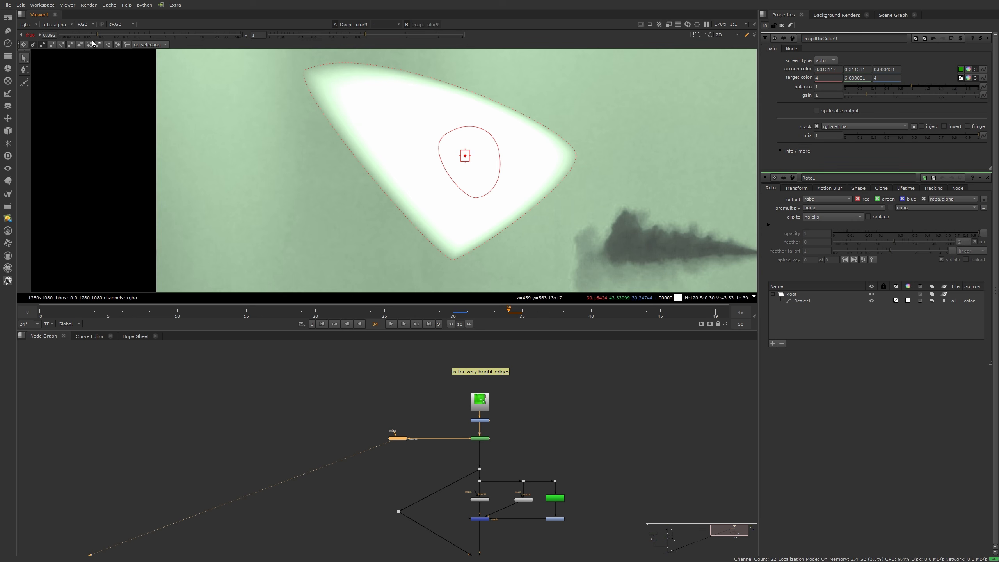
Step: Adjust the viewer gain and toggle the despill off and on to compare the brightened edge
{"action": "left_click", "coordinate": [69, 37]}
{"action": "left_click_drag", "start_coordinate": [69, 39], "coordinate": [71, 40]}
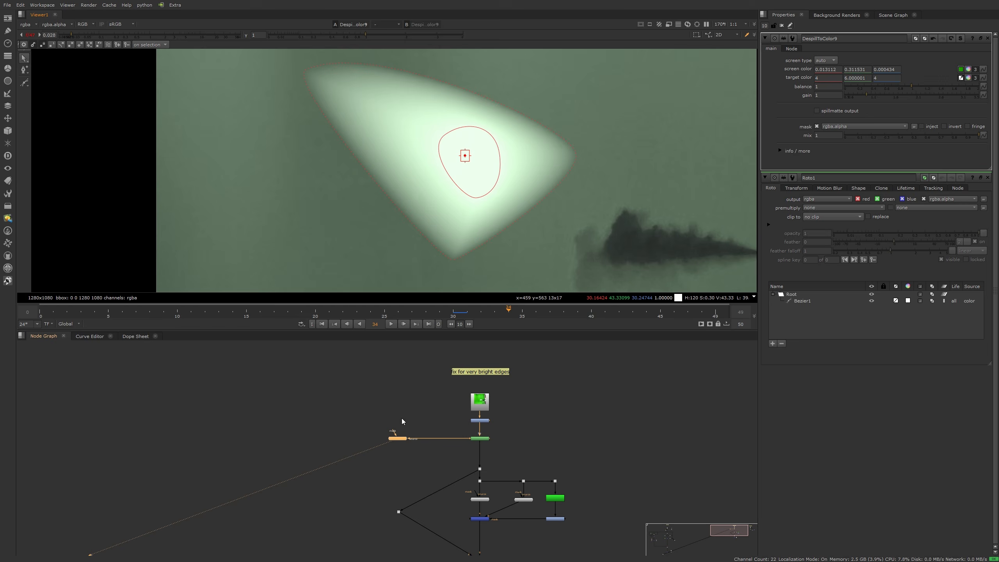
{"action": "key", "text": "d"}
{"action": "key", "text": "d"}
{"action": "key", "text": "d"}
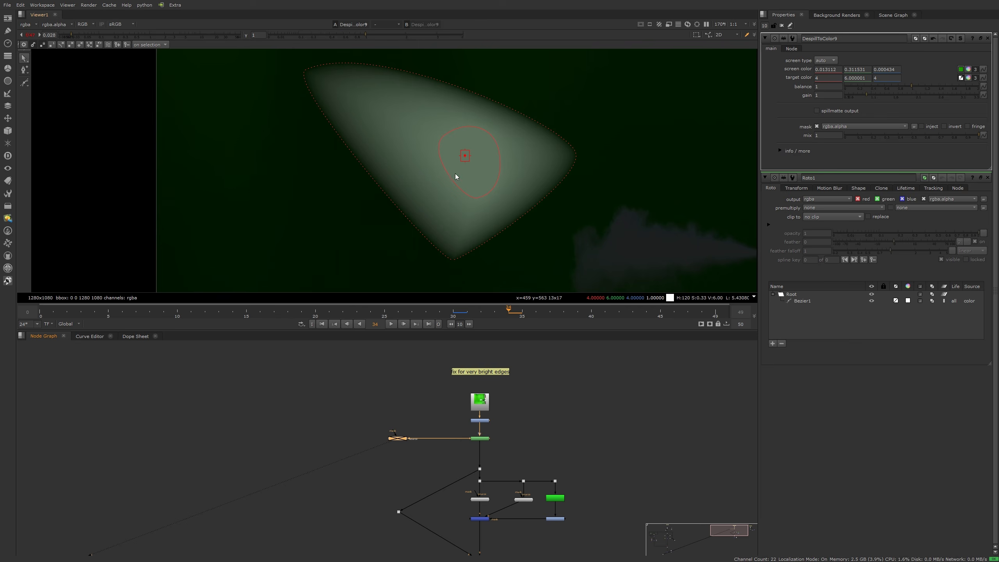
{"action": "key", "text": "d"}
{"action": "key", "text": "d"}
{"action": "key", "text": "d"}
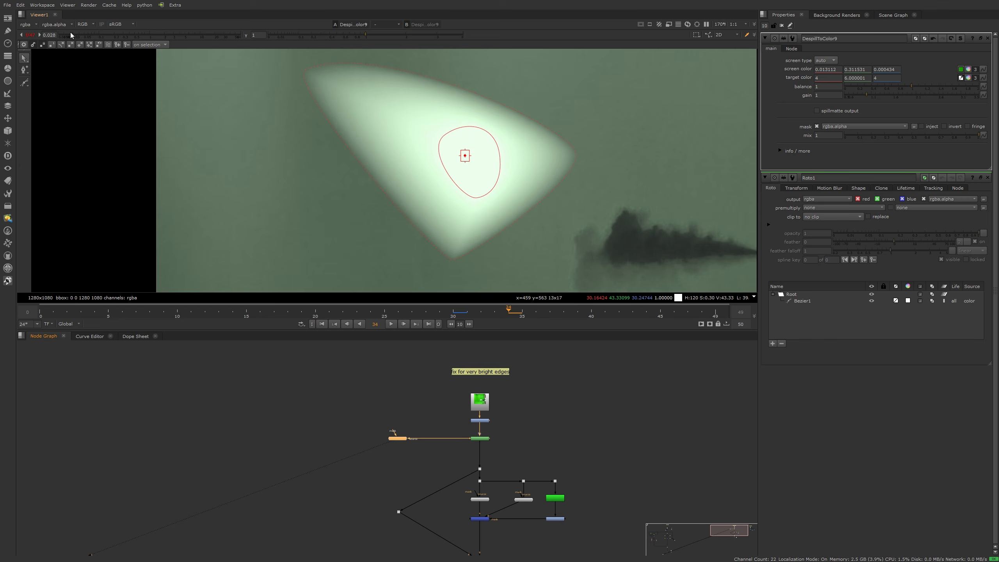
{"action": "left_click_drag", "start_coordinate": [72, 35], "coordinate": [104, 41]}
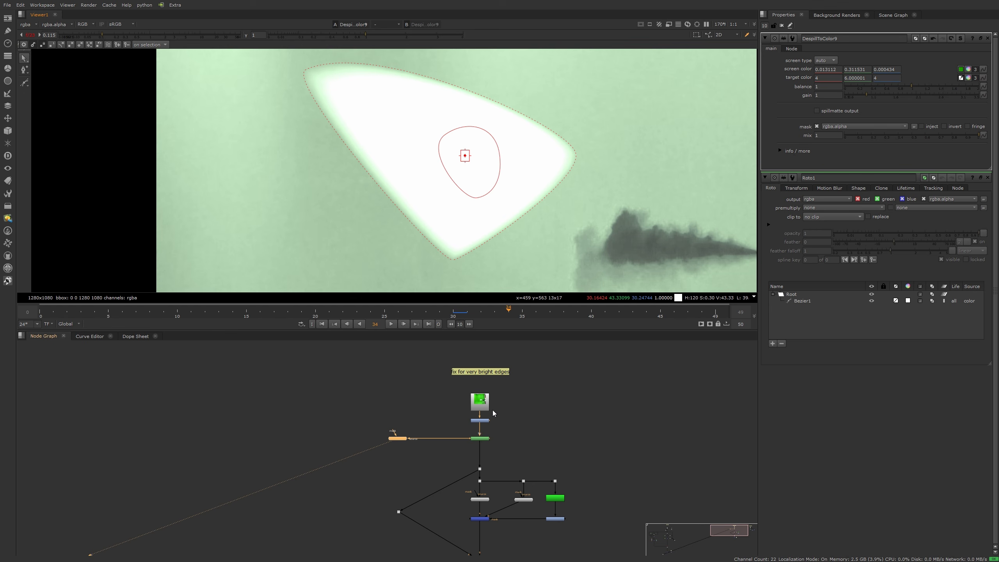
{"action": "middle_click_drag", "start_coordinate": [519, 460], "coordinate": [484, 412]}
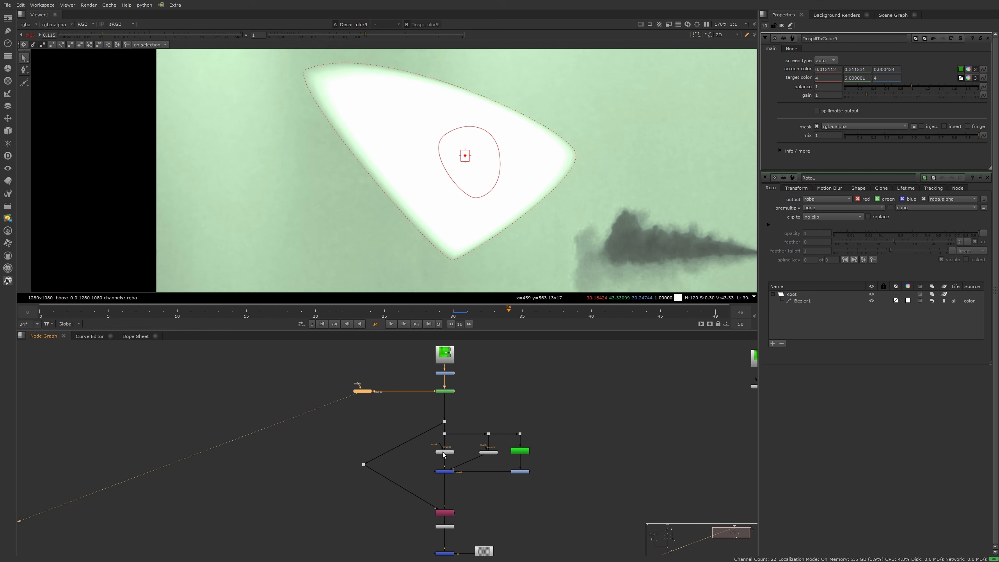
Step: View DespillToColor6 and DespillToColor7 in turn, toggling DespillToColor6 off and on to compare
{"action": "left_click", "coordinate": [443, 452]}
{"action": "key", "text": "1"}
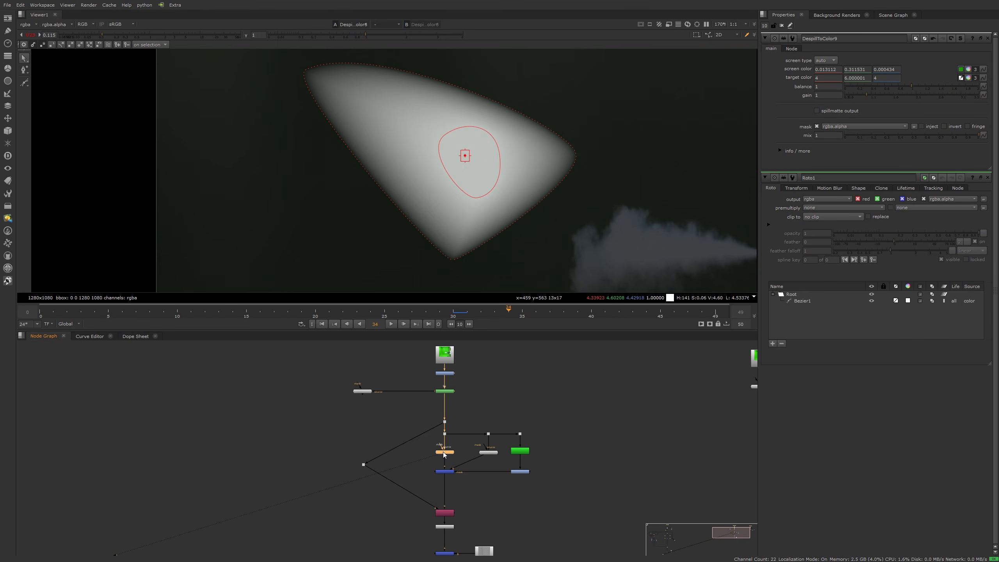
{"action": "key", "text": "d"}
{"action": "key", "text": "d"}
{"action": "left_click", "coordinate": [489, 453]}
{"action": "key", "text": "1"}
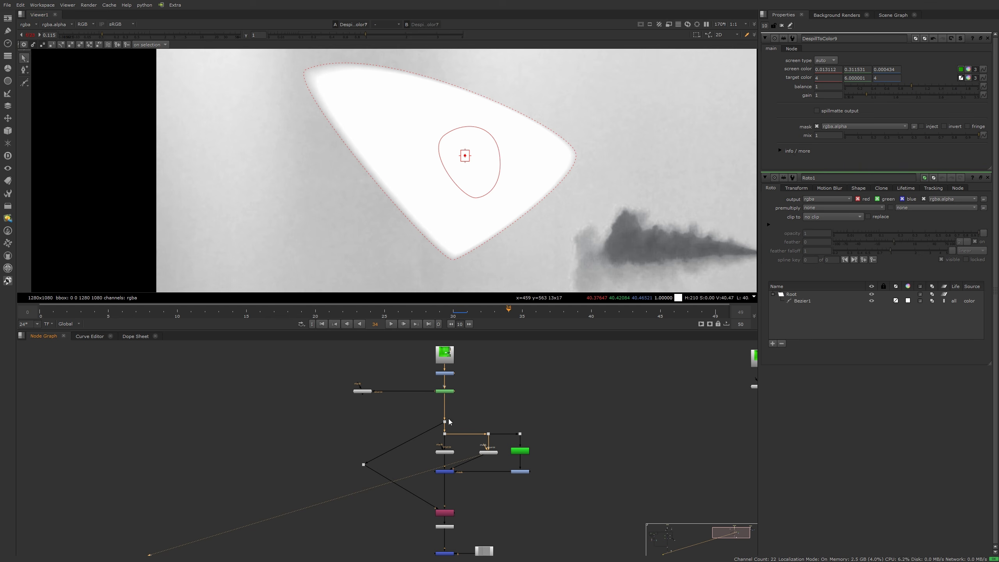
Step: Compare the Merge3 result against the untreated green image at the Dot feeding it
{"action": "left_click", "coordinate": [445, 473]}
{"action": "key", "text": "1"}
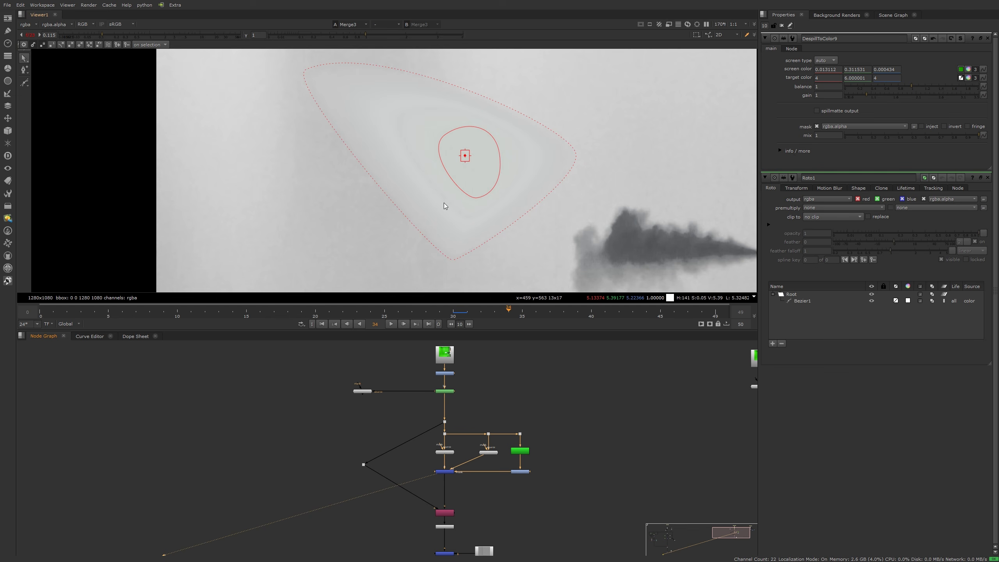
{"action": "left_click", "coordinate": [445, 422]}
{"action": "key", "text": "1"}
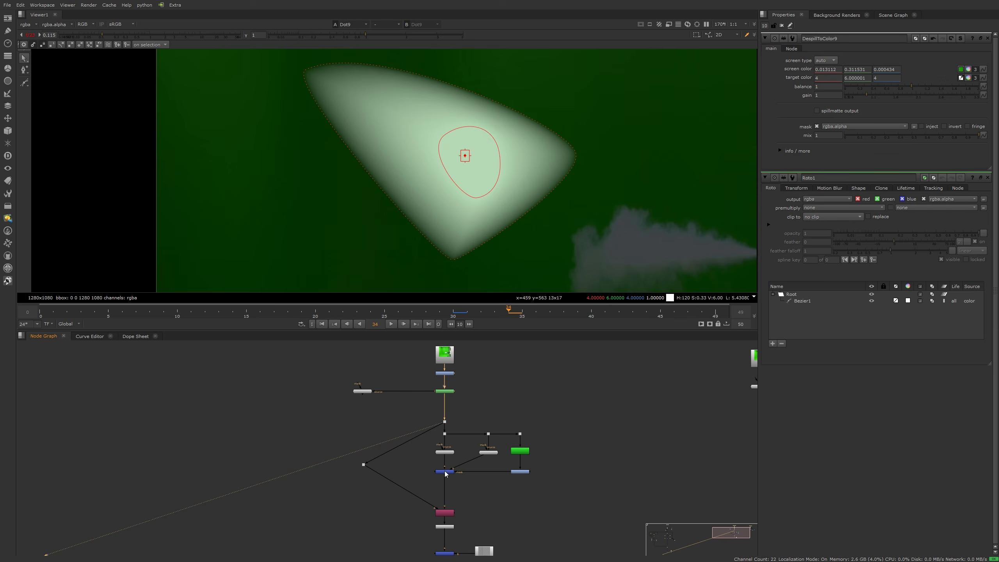
{"action": "left_click", "coordinate": [445, 471]}
{"action": "key", "text": "1"}
Step: View the final Merge4 composite of the brightened edges over the checkerboard
{"action": "middle_click_drag", "start_coordinate": [450, 555], "coordinate": [430, 456]}
{"action": "left_click", "coordinate": [430, 457]}
{"action": "key", "text": "1"}
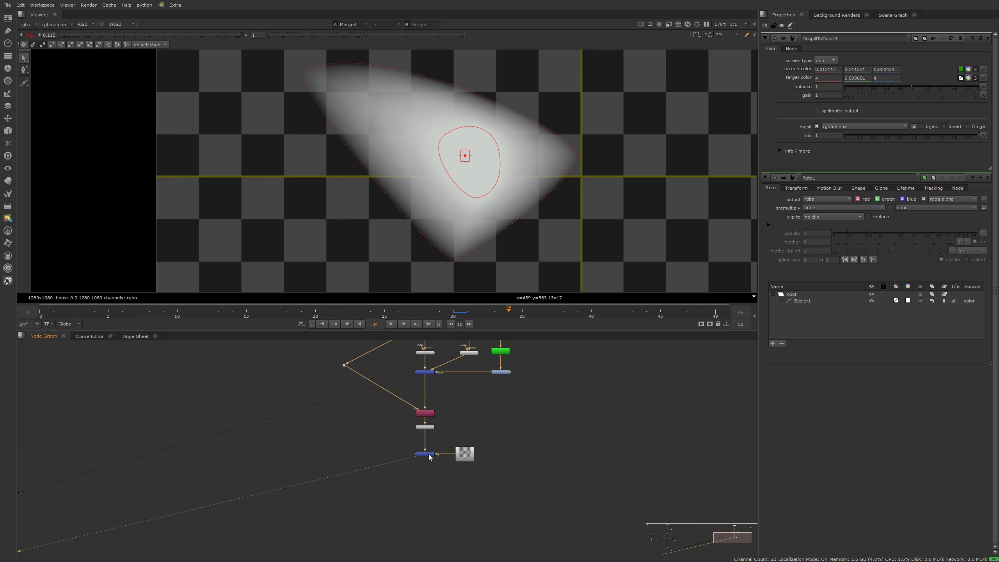
{"action": "middle_click_drag", "start_coordinate": [505, 417], "coordinate": [478, 471]}
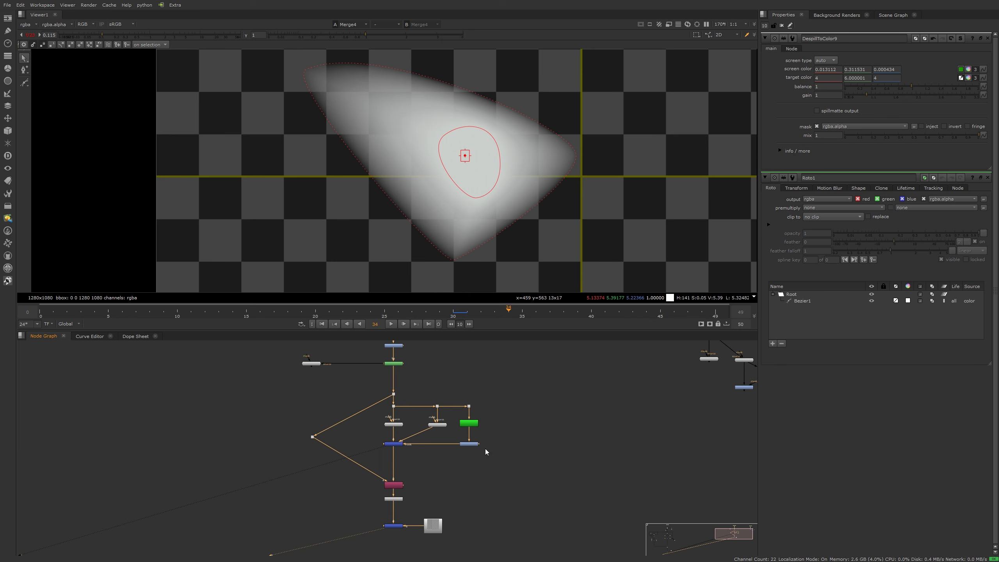
{"action": "scroll", "coordinate": [486, 449], "scroll_direction": "up", "scroll_amount": 5}
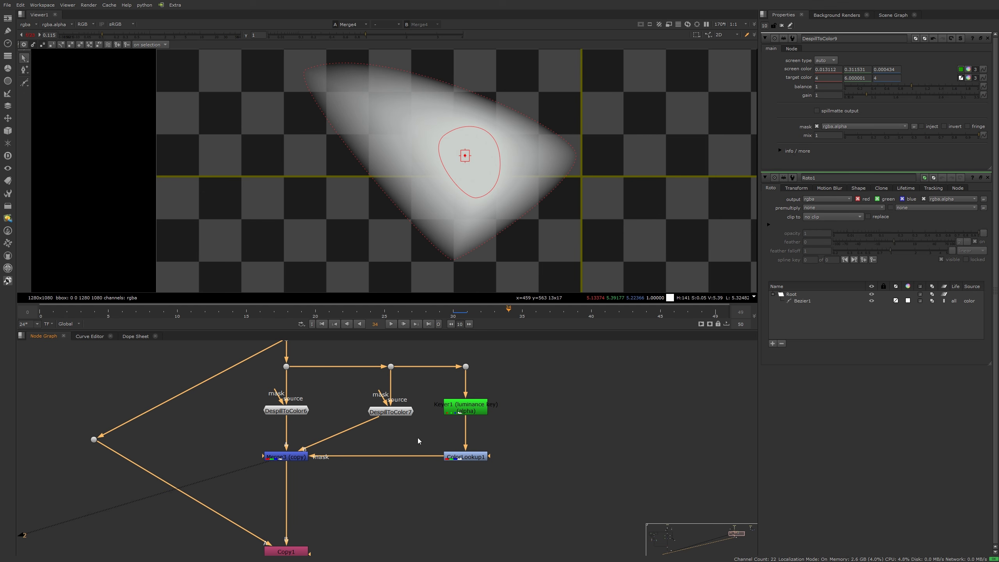
Step: Pan the Node Graph over to the 'fix for very dark edges' backdrop
{"action": "scroll", "coordinate": [493, 439], "scroll_direction": "down", "scroll_amount": 4}
{"action": "middle_click_drag", "start_coordinate": [604, 420], "coordinate": [317, 442]}
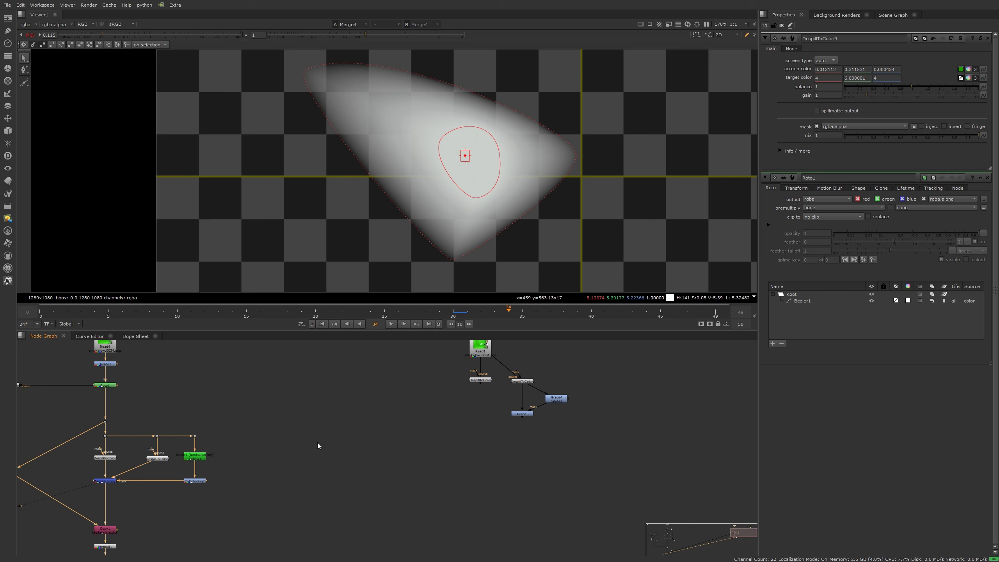
{"action": "middle_click_drag", "start_coordinate": [384, 407], "coordinate": [355, 431]}
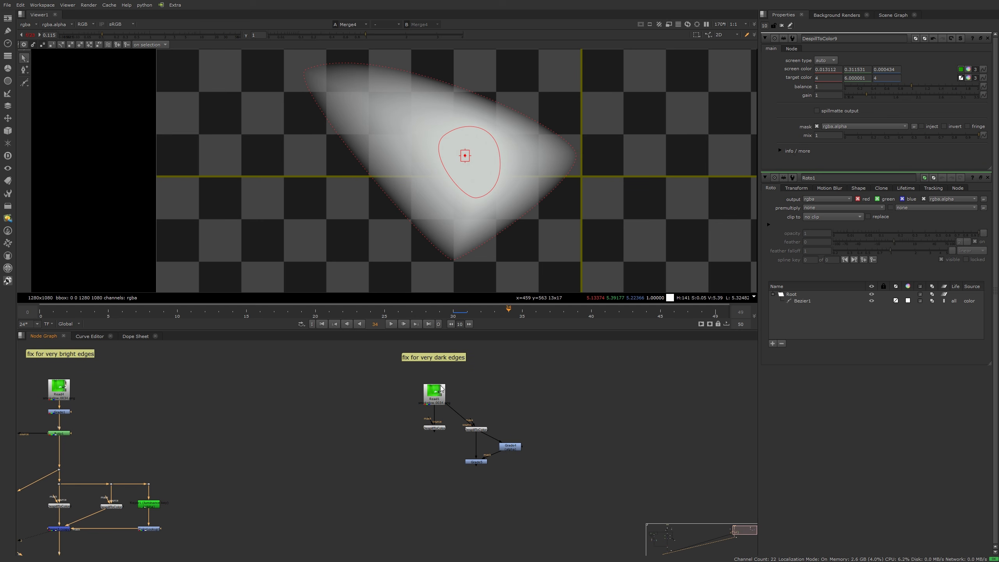
{"action": "scroll", "coordinate": [450, 380], "scroll_direction": "up", "scroll_amount": 2}
{"action": "scroll", "coordinate": [450, 380], "scroll_direction": "up", "scroll_amount": 1}
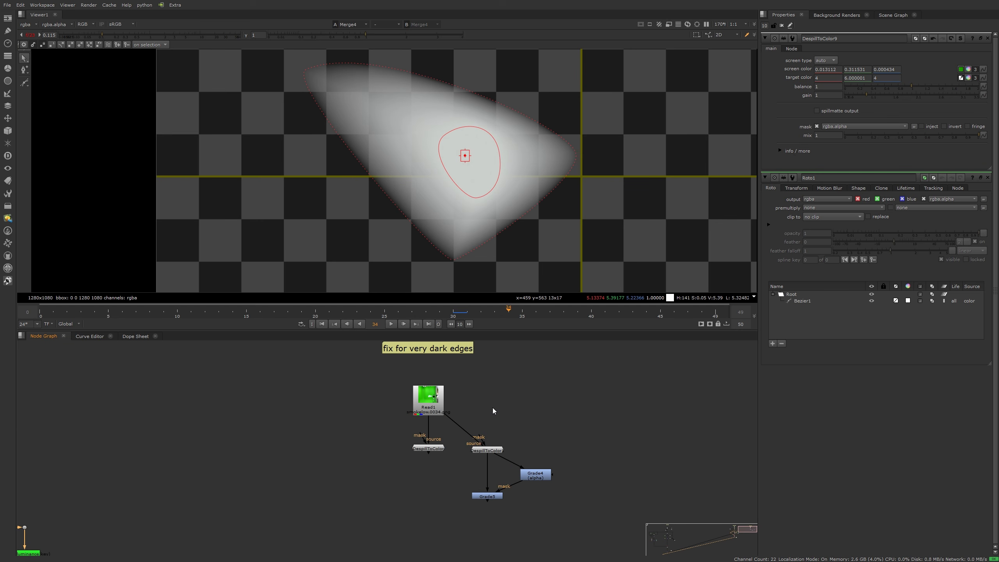
Step: View the Read1 green-screen smoke plate at normal gain, fitted and zoomed in
{"action": "key", "text": "1"}
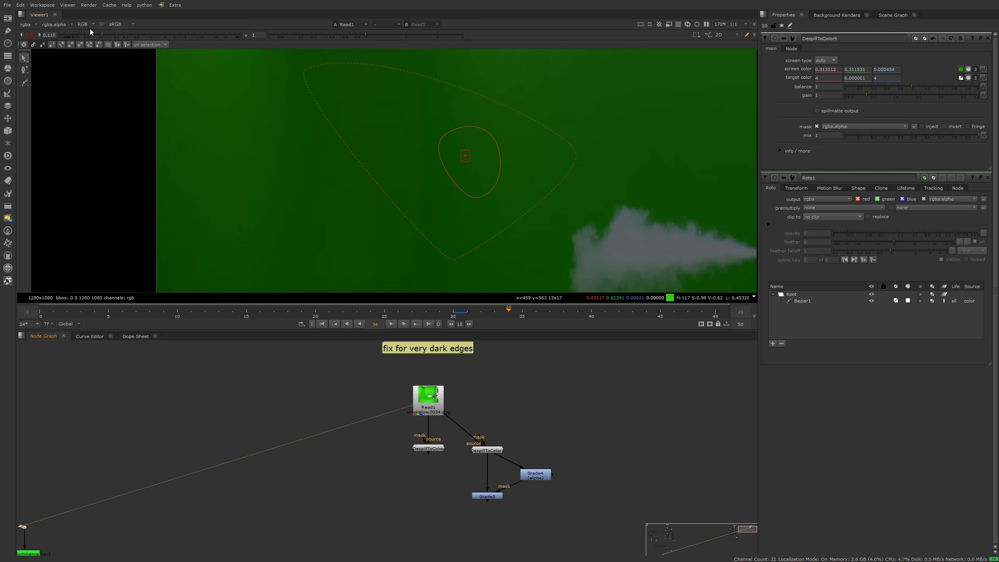
{"action": "left_click", "coordinate": [30, 35]}
{"action": "scroll", "coordinate": [448, 166], "scroll_direction": "down", "scroll_amount": 5}
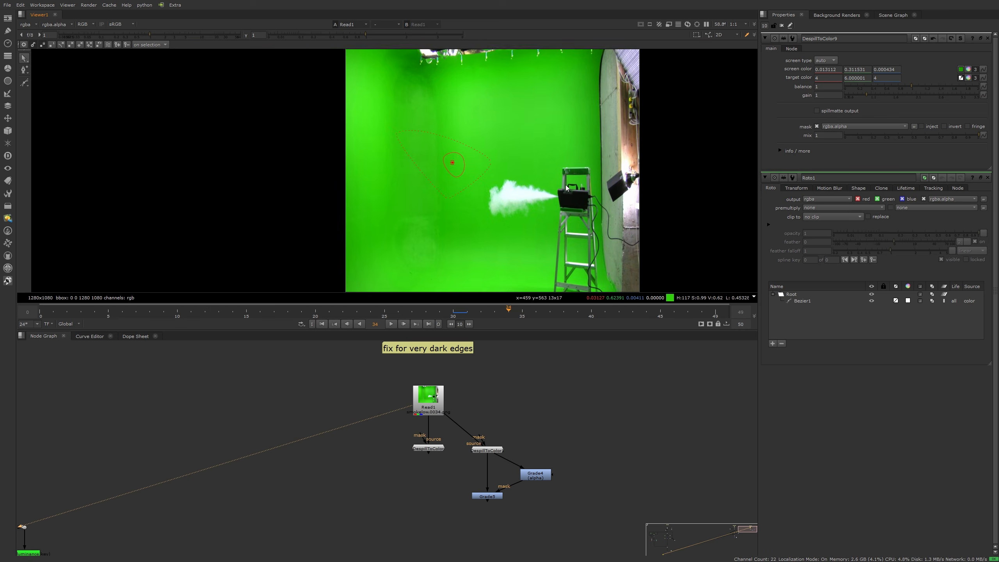
{"action": "key", "text": "f"}
{"action": "scroll", "coordinate": [464, 189], "scroll_direction": "up", "scroll_amount": 5}
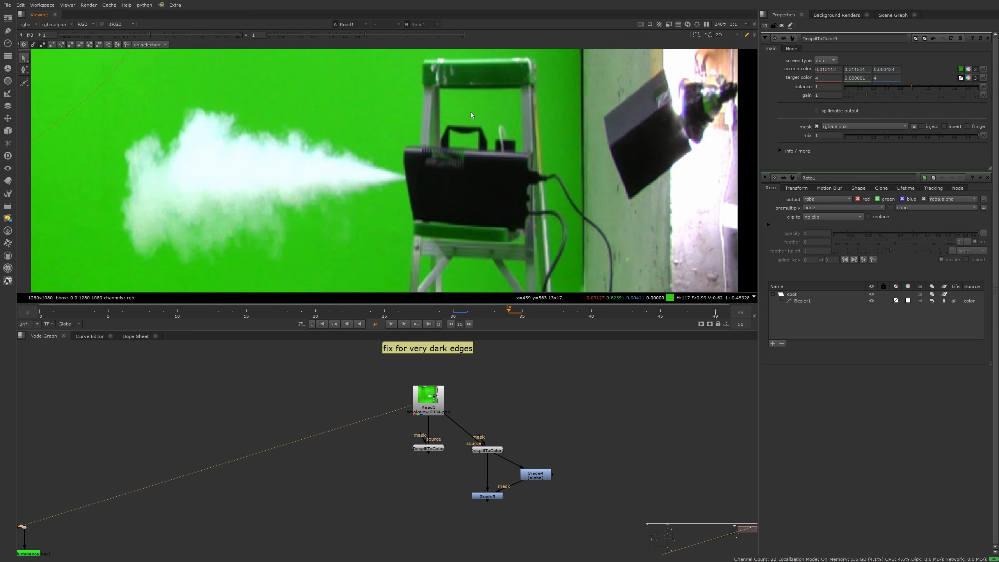
Step: Under boosted viewer gain, sample a near-black pixel beside the smoke tip as DespillToColor9's target colour
{"action": "left_click", "coordinate": [428, 450]}
{"action": "key", "text": "1"}
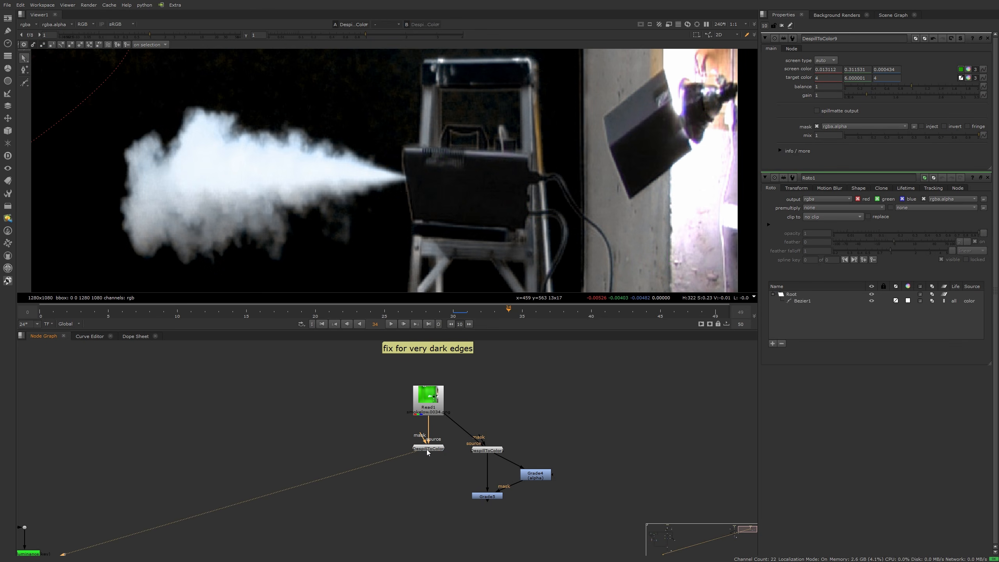
{"action": "double_click", "coordinate": [428, 449]}
{"action": "left_click_drag", "start_coordinate": [146, 34], "coordinate": [198, 34]}
{"action": "scroll", "coordinate": [387, 203], "scroll_direction": "up", "scroll_amount": 4}
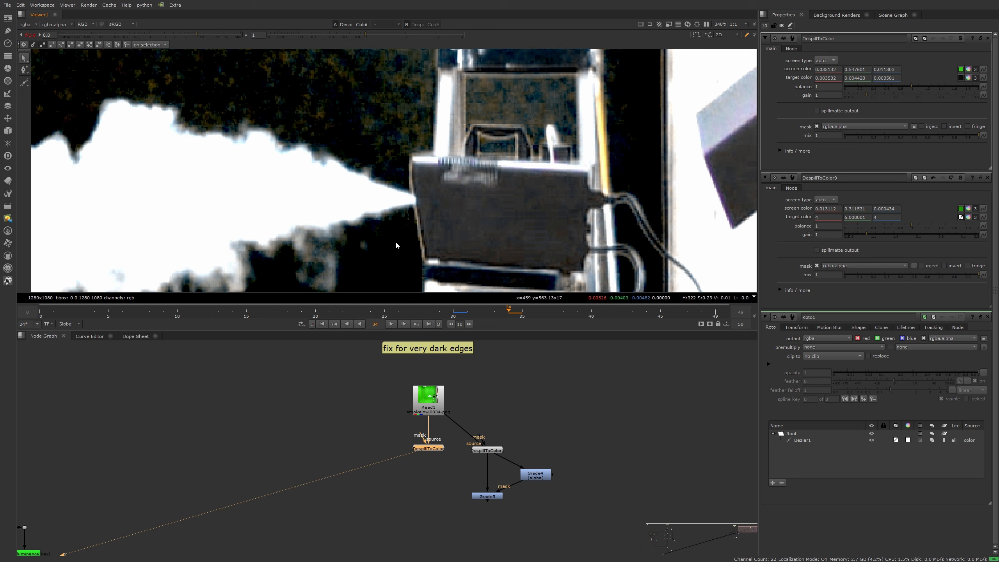
{"action": "left_click", "coordinate": [395, 248], "text": "ctrl"}
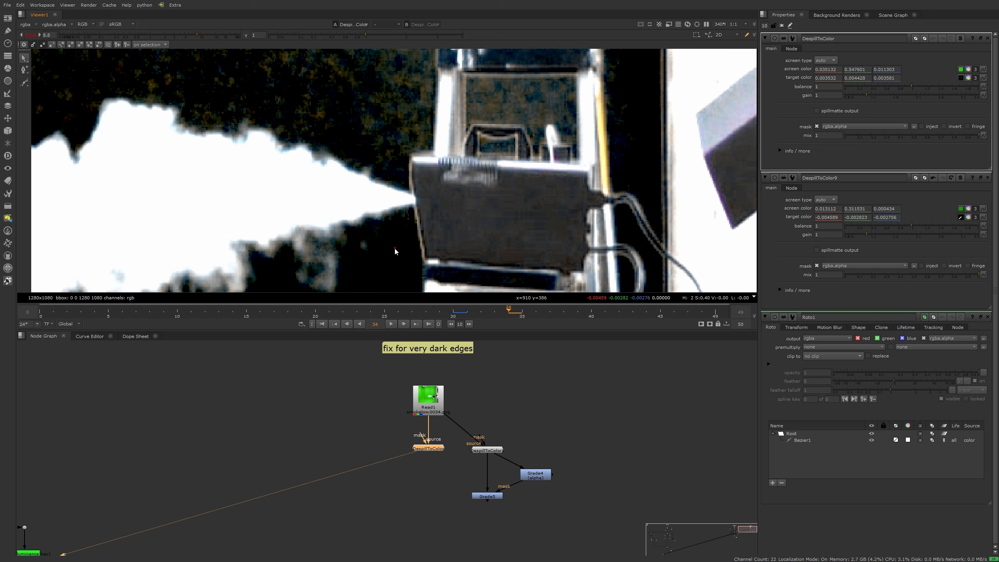
{"action": "scroll", "coordinate": [415, 210], "scroll_direction": "down", "scroll_amount": 3}
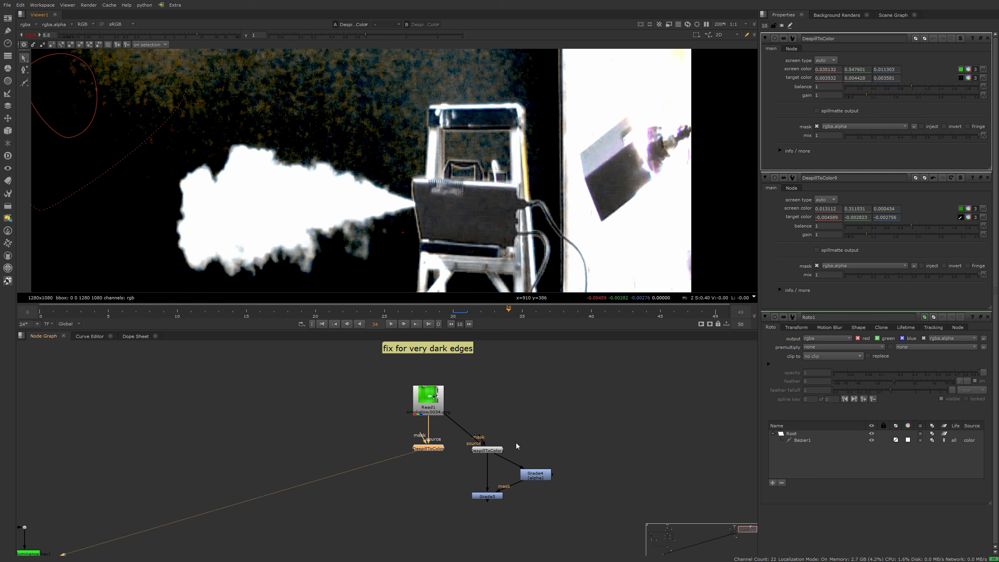
Step: View DespillToColor1 at normal gain with its settings open, comparing its alpha matte to colour
{"action": "left_click", "coordinate": [485, 453]}
{"action": "key", "text": "1"}
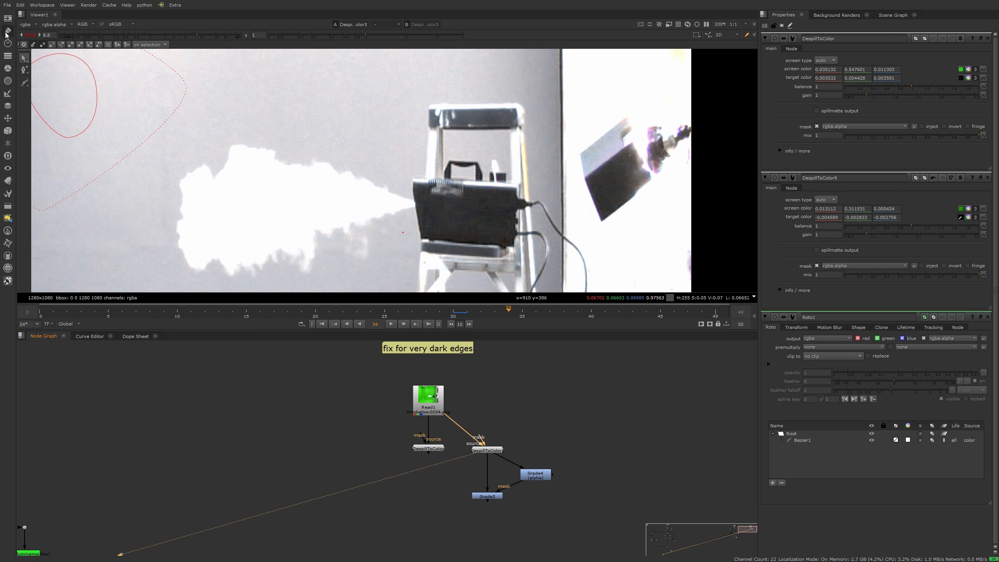
{"action": "left_click", "coordinate": [31, 35]}
{"action": "middle_click_drag", "start_coordinate": [405, 247], "coordinate": [395, 203]}
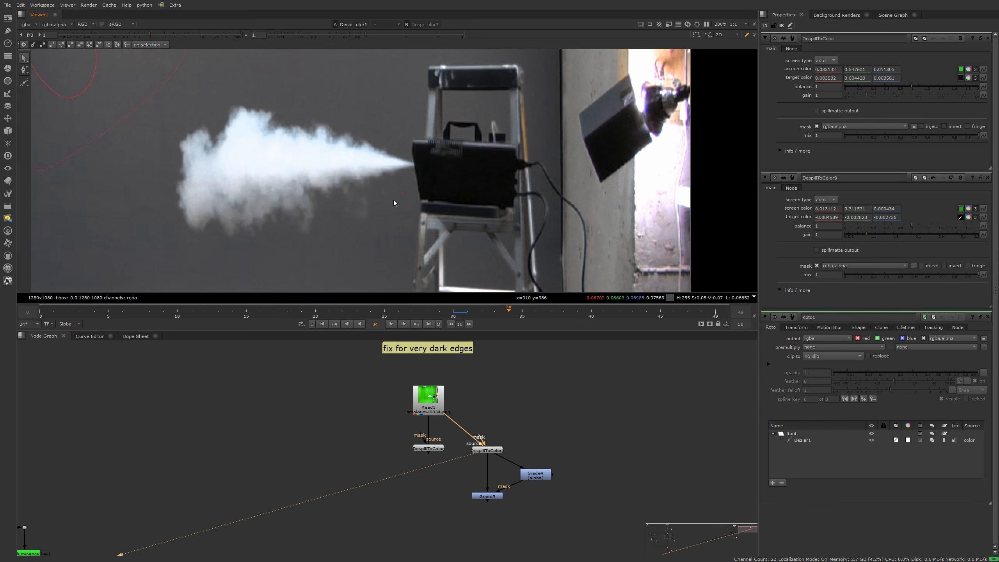
{"action": "double_click", "coordinate": [487, 450]}
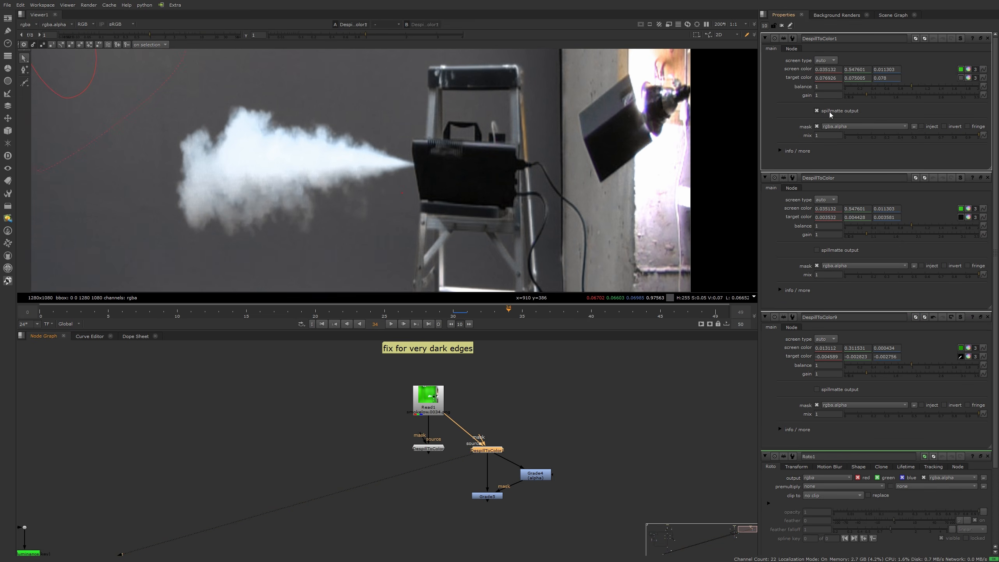
{"action": "middle_click_drag", "start_coordinate": [426, 151], "coordinate": [425, 139]}
{"action": "key", "text": "a"}
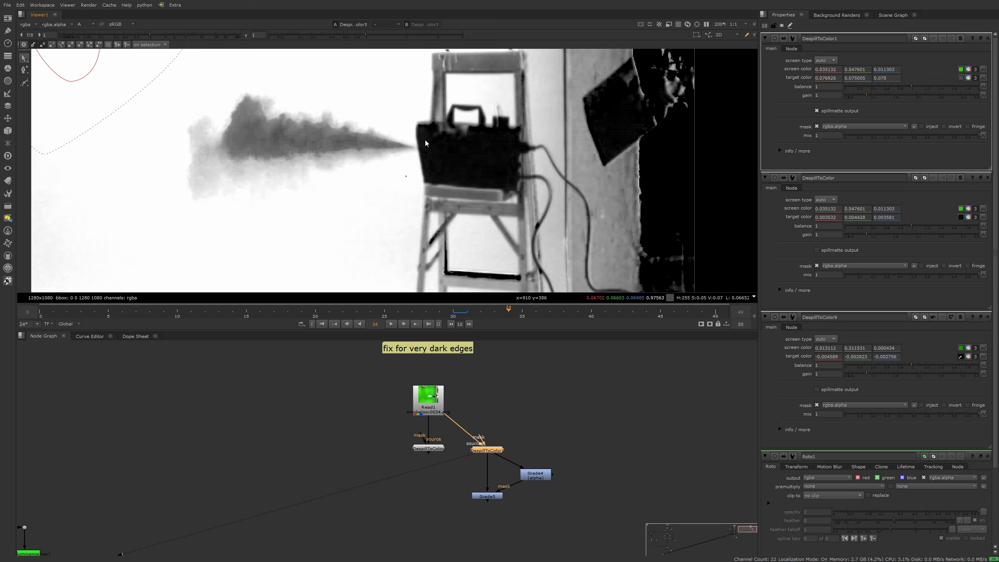
{"action": "key", "text": "a"}
{"action": "key", "text": "a"}
{"action": "key", "text": "a"}
{"action": "key", "text": "a"}
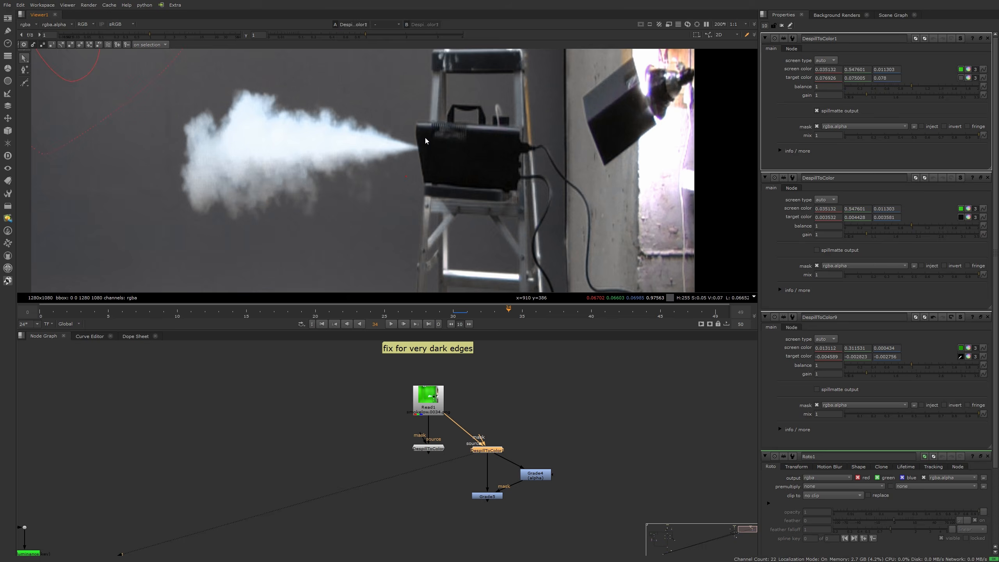
Step: View Grade5's darkened result in colour with its settings open
{"action": "double_click", "coordinate": [480, 496]}
{"action": "key", "text": "1"}
{"action": "key", "text": "a"}
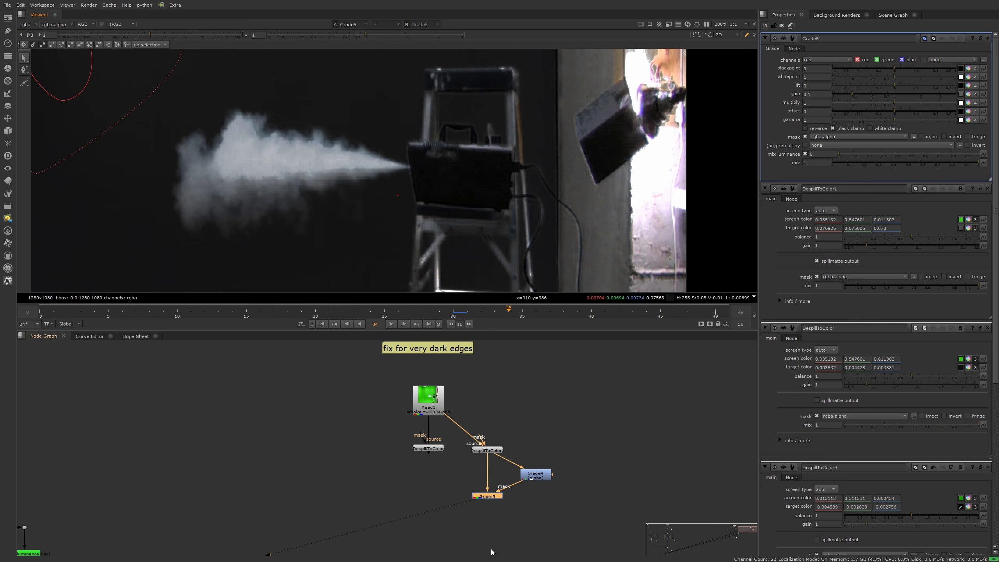
Step: Open Grade4's alpha gamma 4.4 settings, then disable Grade4 to compare the smoke edges
{"action": "double_click", "coordinate": [488, 450]}
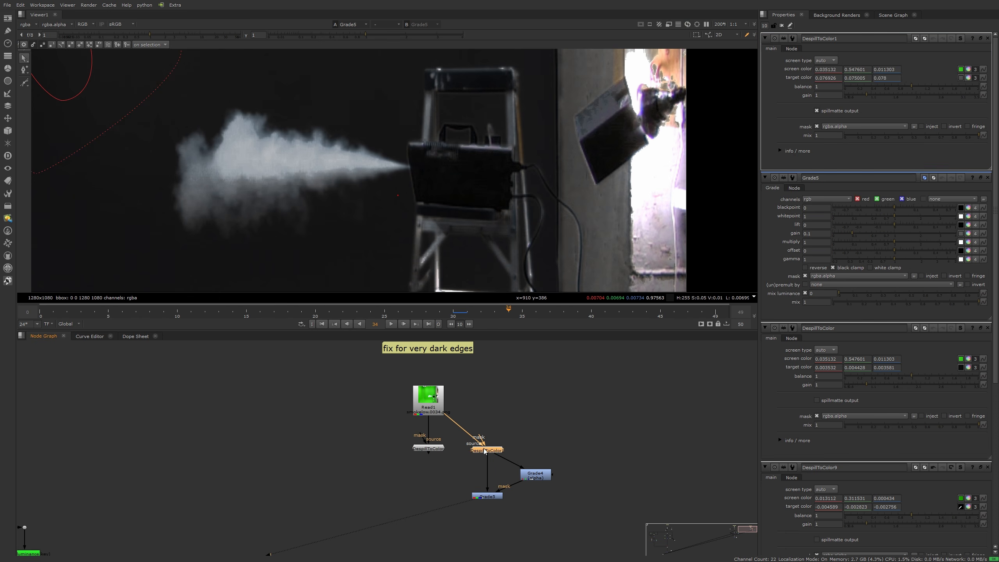
{"action": "scroll", "coordinate": [422, 184], "scroll_direction": "up", "scroll_amount": 3}
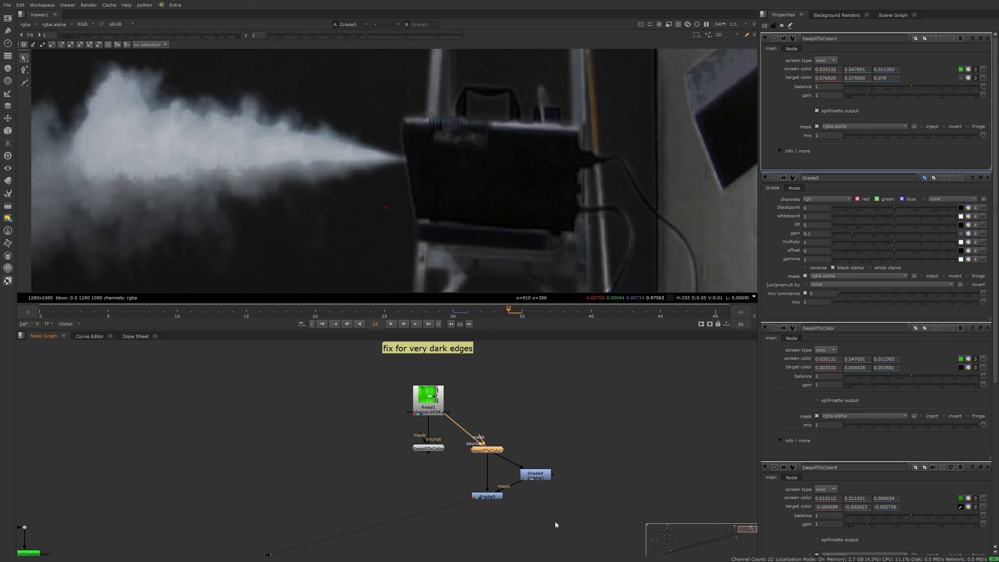
{"action": "left_click_drag", "start_coordinate": [534, 477], "coordinate": [539, 476]}
{"action": "double_click", "coordinate": [539, 476]}
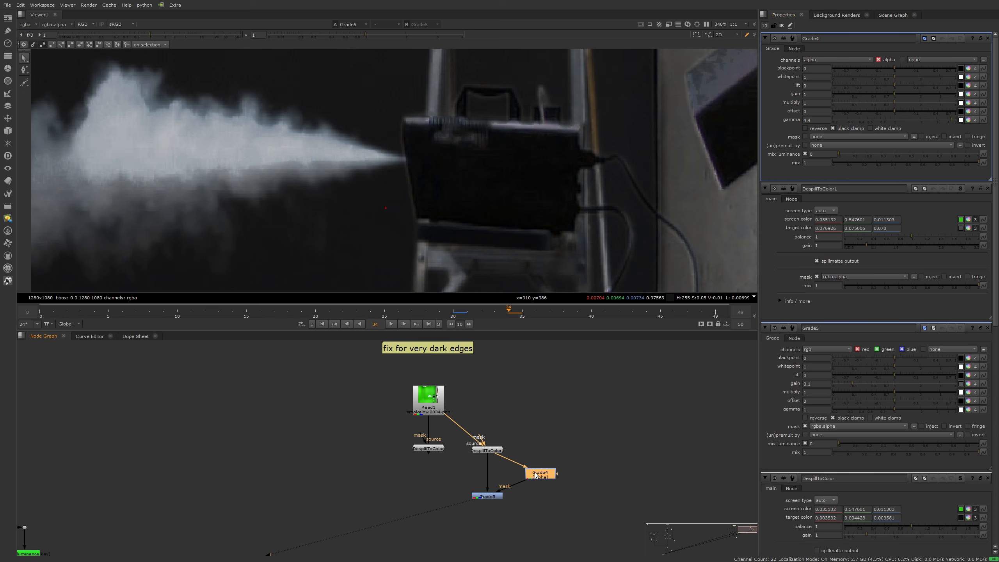
{"action": "scroll", "coordinate": [408, 199], "scroll_direction": "up", "scroll_amount": 4}
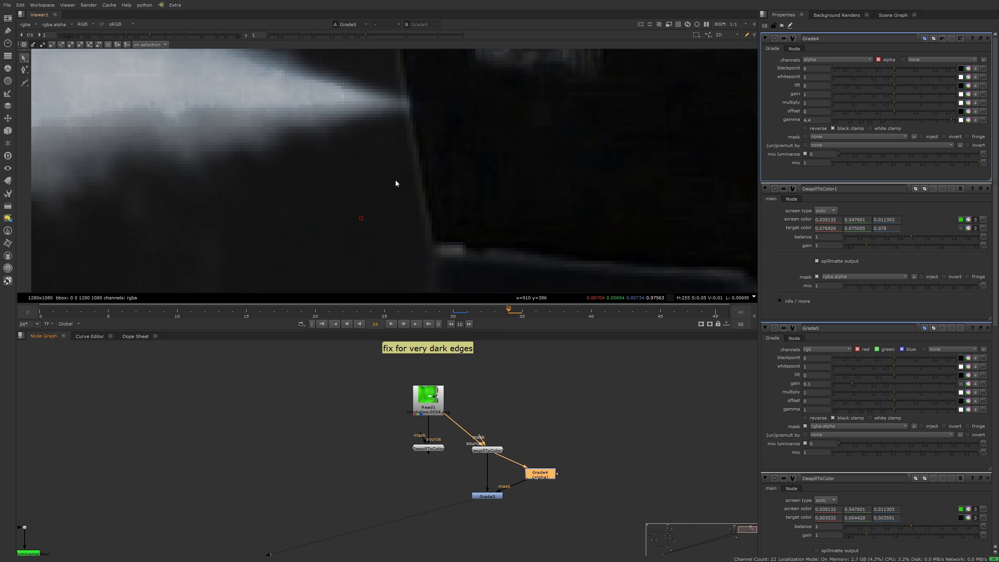
{"action": "scroll", "coordinate": [413, 164], "scroll_direction": "down", "scroll_amount": 3}
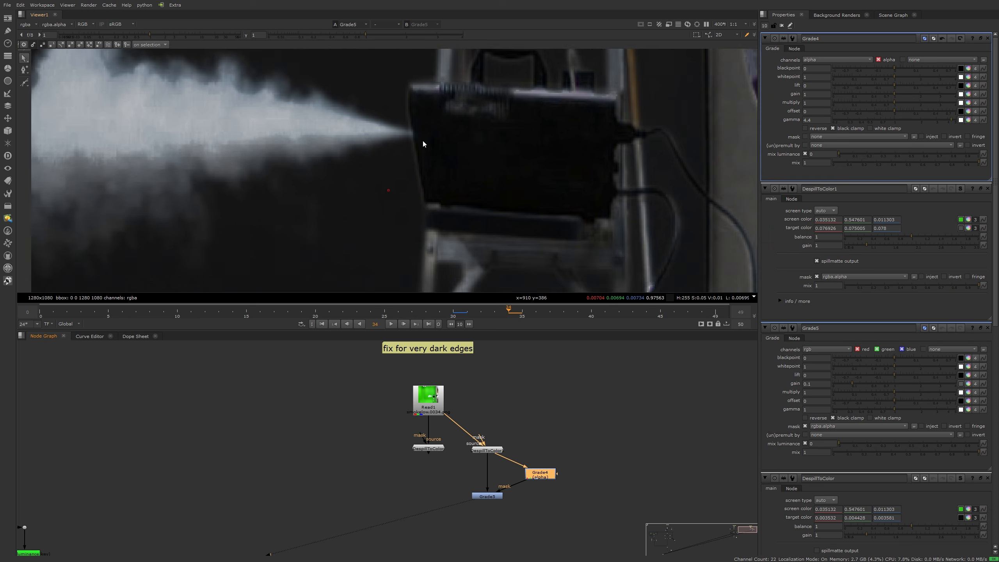
{"action": "key", "text": "d"}
{"action": "key", "text": "d"}
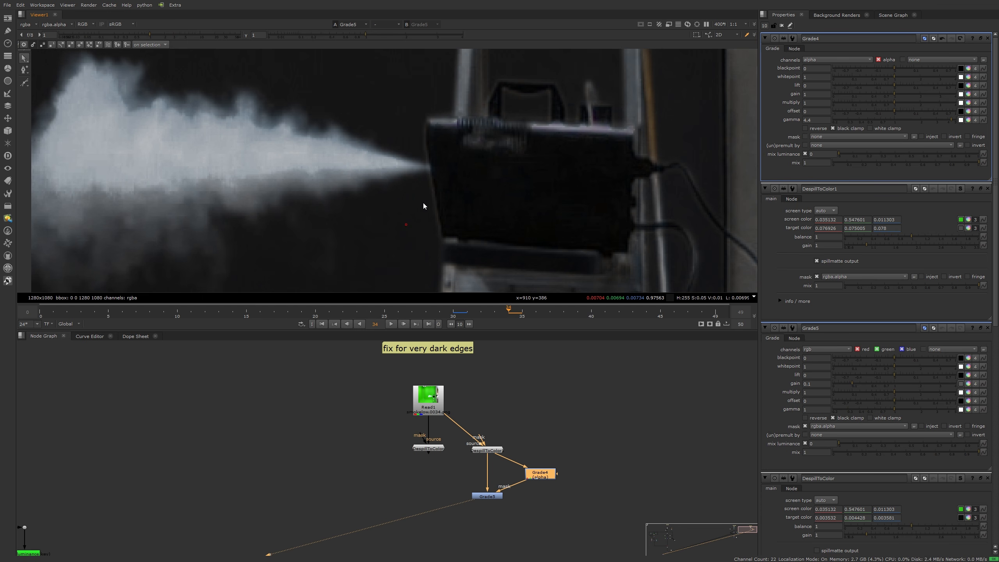
{"action": "left_click", "coordinate": [439, 392]}
{"action": "key", "text": "1"}
{"action": "scroll", "coordinate": [434, 199], "scroll_direction": "down", "scroll_amount": 4}
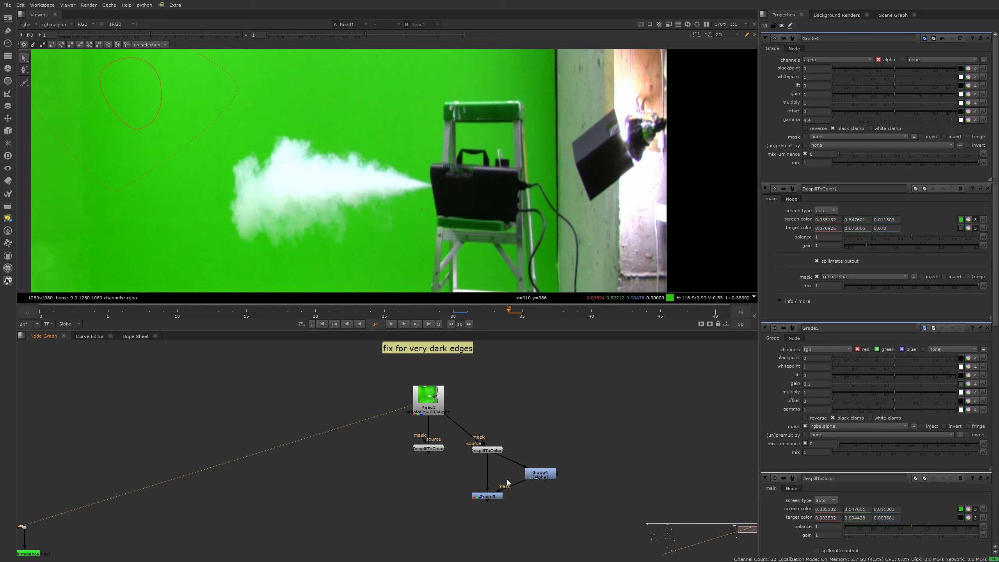
{"action": "middle_click_drag", "start_coordinate": [549, 503], "coordinate": [538, 465]}
{"action": "left_click", "coordinate": [425, 411]}
{"action": "key", "text": "1"}
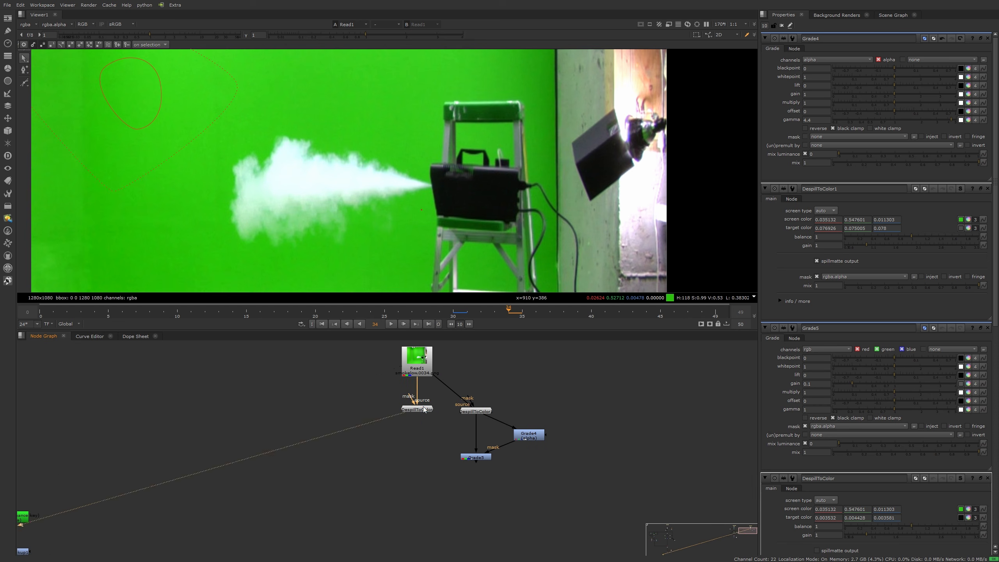
{"action": "left_click", "coordinate": [478, 458]}
{"action": "key", "text": "2"}
{"action": "scroll", "coordinate": [433, 219], "scroll_direction": "up", "scroll_amount": 5}
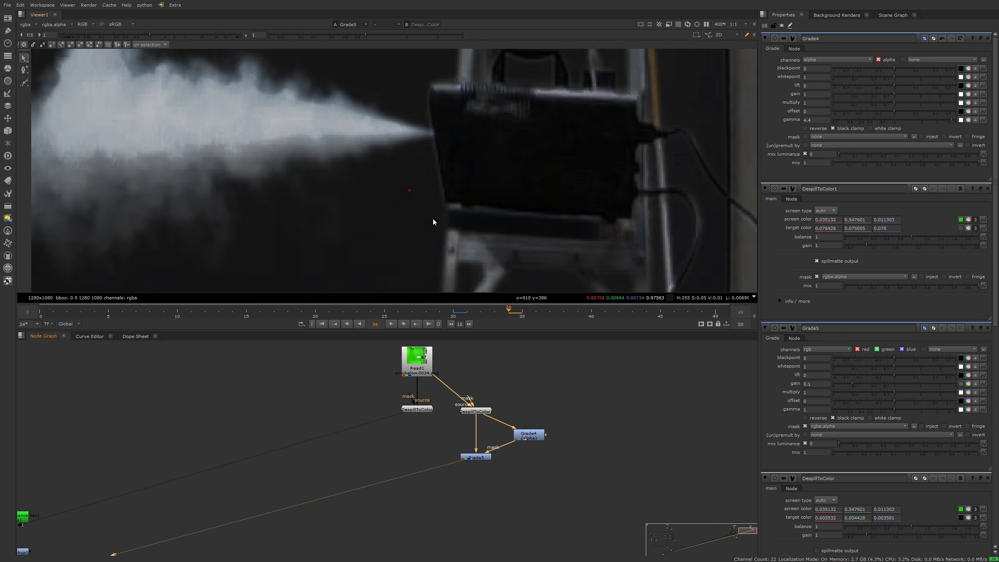
{"action": "key", "text": "1"}
{"action": "key", "text": "2"}
{"action": "key", "text": "1"}
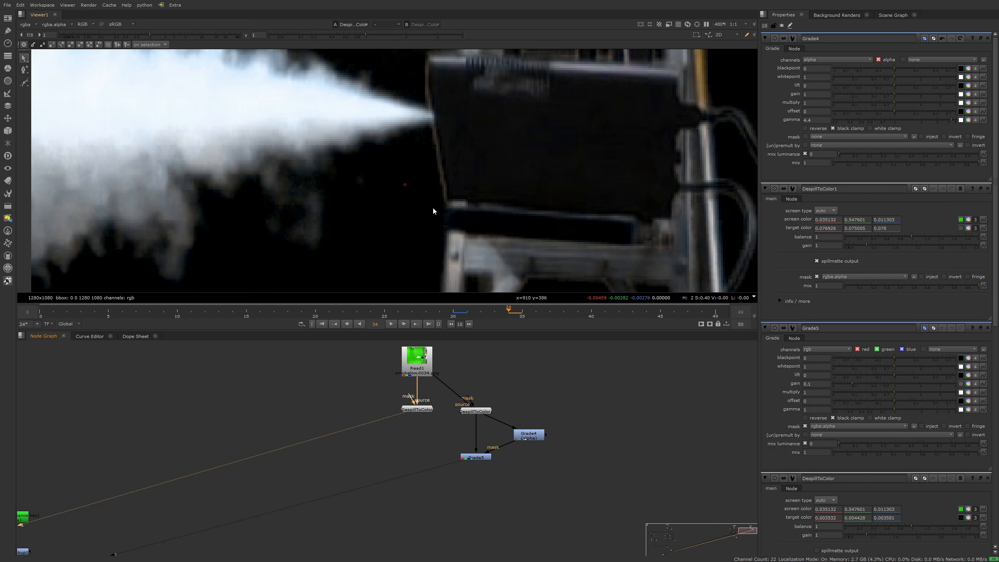
{"action": "key", "text": "2"}
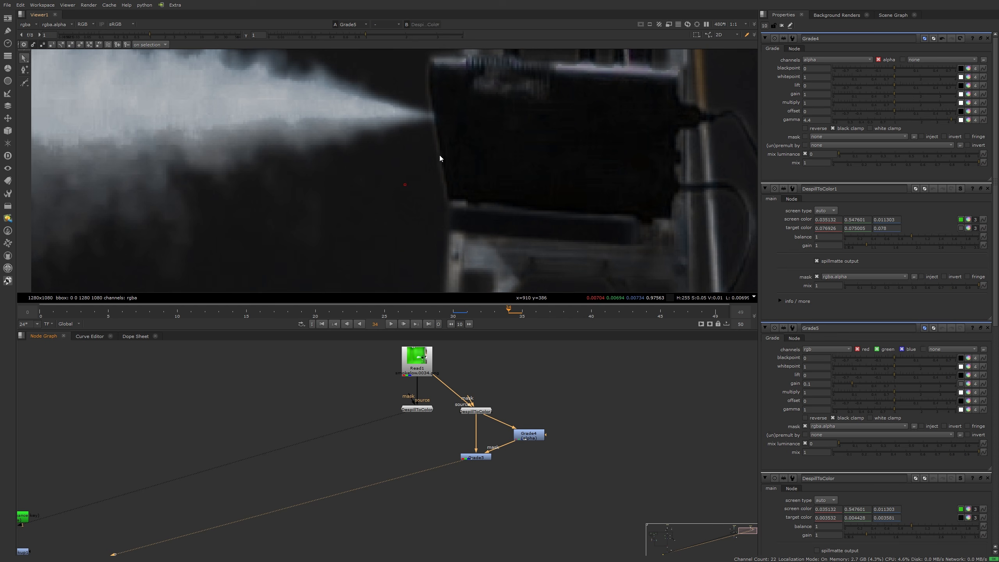
{"action": "key", "text": "1"}
{"action": "key", "text": "2"}
{"action": "left_click_drag", "start_coordinate": [150, 38], "coordinate": [180, 32]}
{"action": "key", "text": "1"}
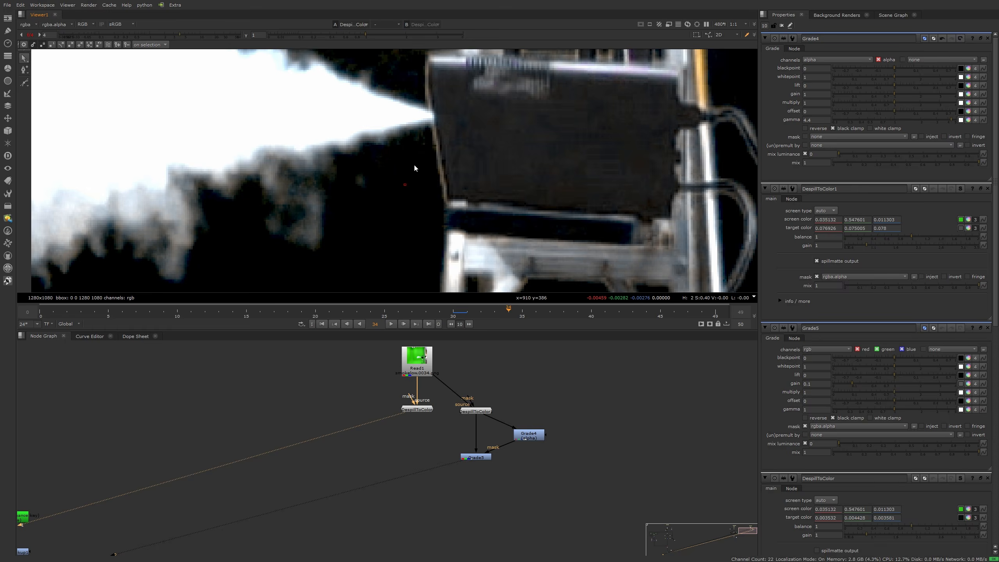
{"action": "key", "text": "2"}
{"action": "key", "text": "1"}
{"action": "key", "text": "2"}
{"action": "scroll", "coordinate": [414, 166], "scroll_direction": "down", "scroll_amount": 2}
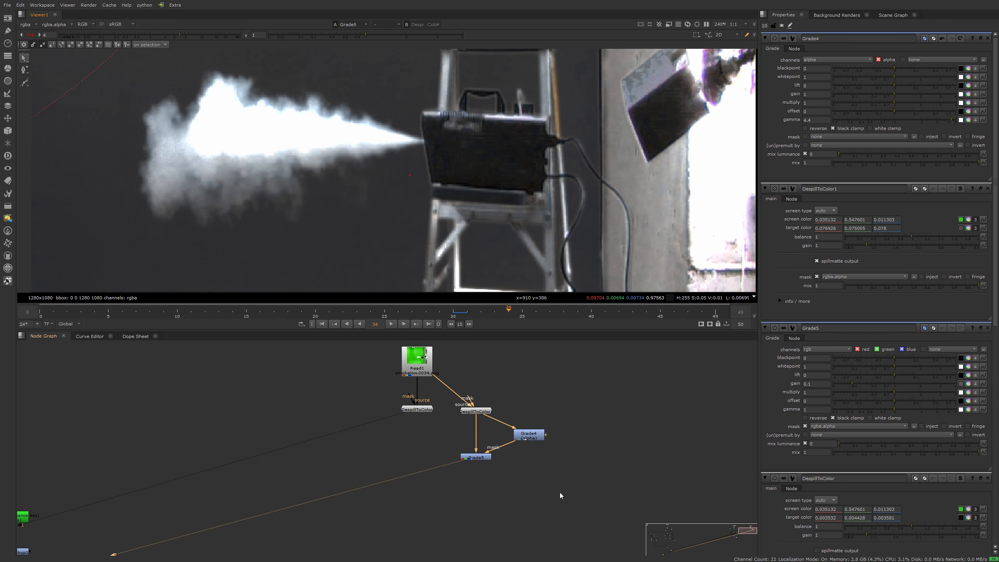
{"action": "middle_click_drag", "start_coordinate": [480, 490], "coordinate": [471, 459]}
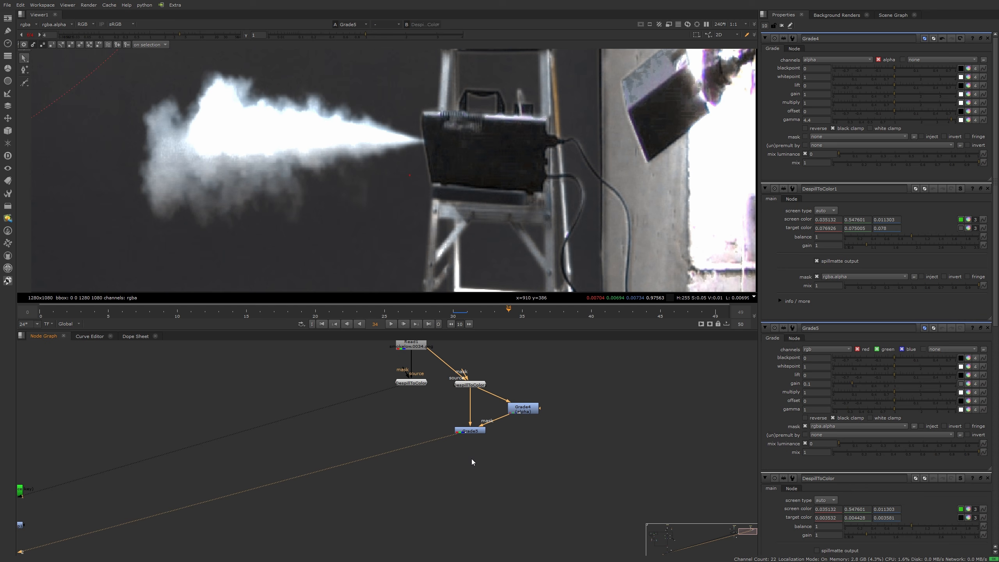
{"action": "left_click", "coordinate": [471, 433]}
{"action": "key", "text": "2"}
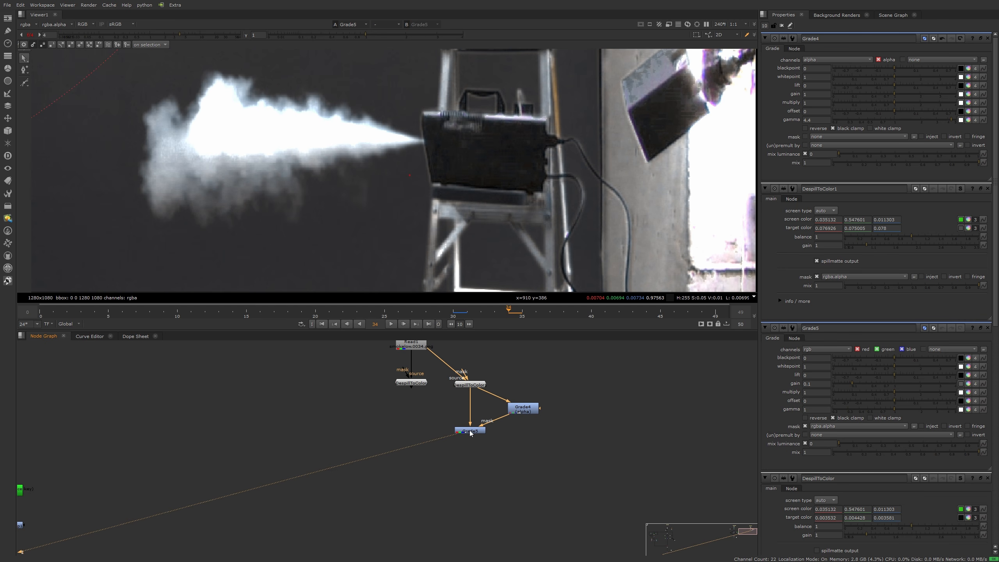